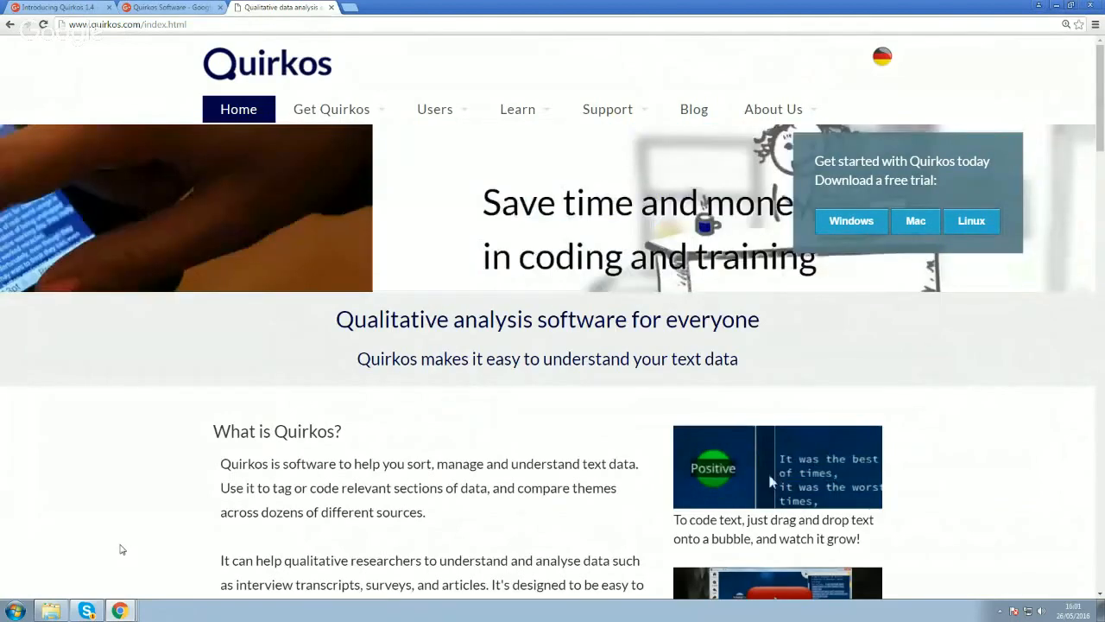
- Open the Get Quirkos page and look over the platform downloads and licence terms
{"action": "mouse_move", "coordinate": [337, 109]}
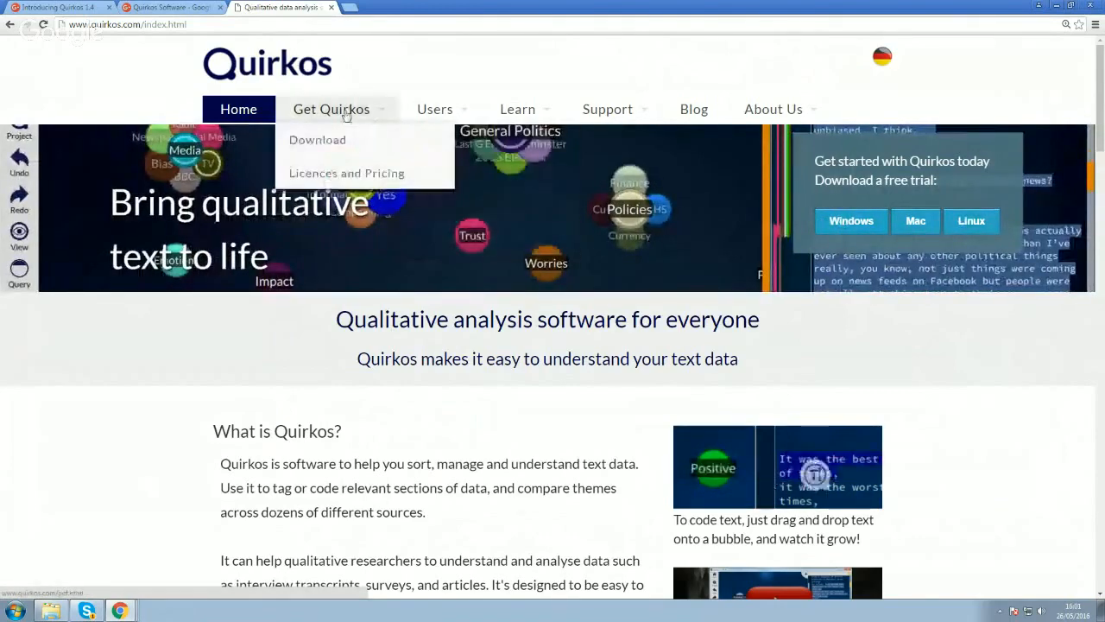
{"action": "left_click", "coordinate": [345, 112]}
{"action": "scroll", "coordinate": [581, 360], "scroll_direction": "down", "scroll_amount": 2}
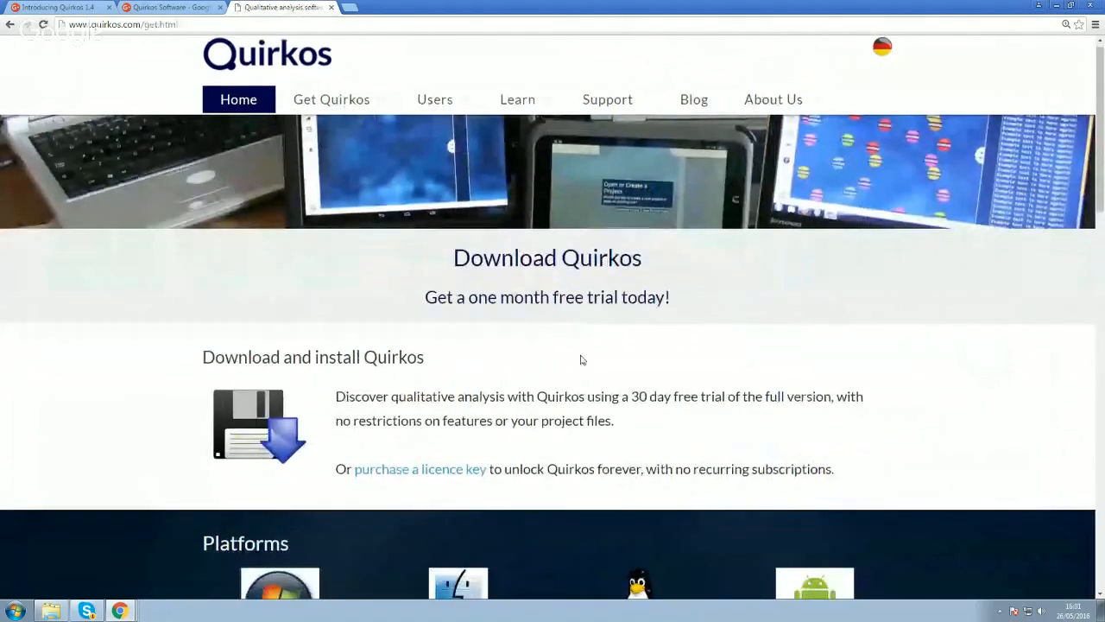
{"action": "scroll", "coordinate": [581, 360], "scroll_direction": "down", "scroll_amount": 1}
{"action": "scroll", "coordinate": [581, 360], "scroll_direction": "down", "scroll_amount": 1}
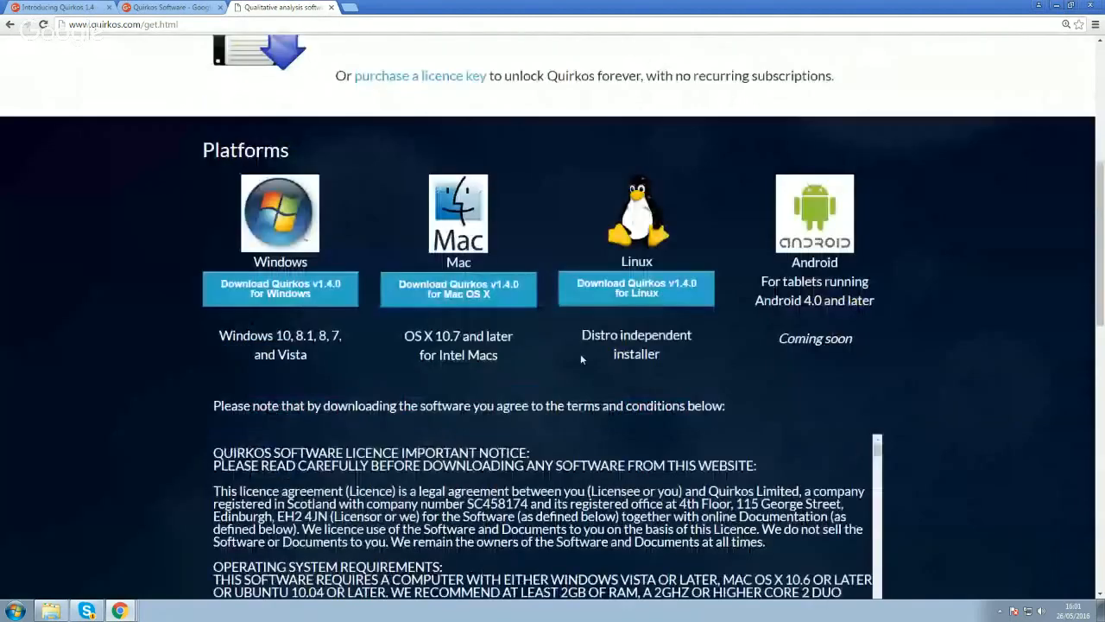
{"action": "scroll", "coordinate": [581, 360], "scroll_direction": "down", "scroll_amount": 3}
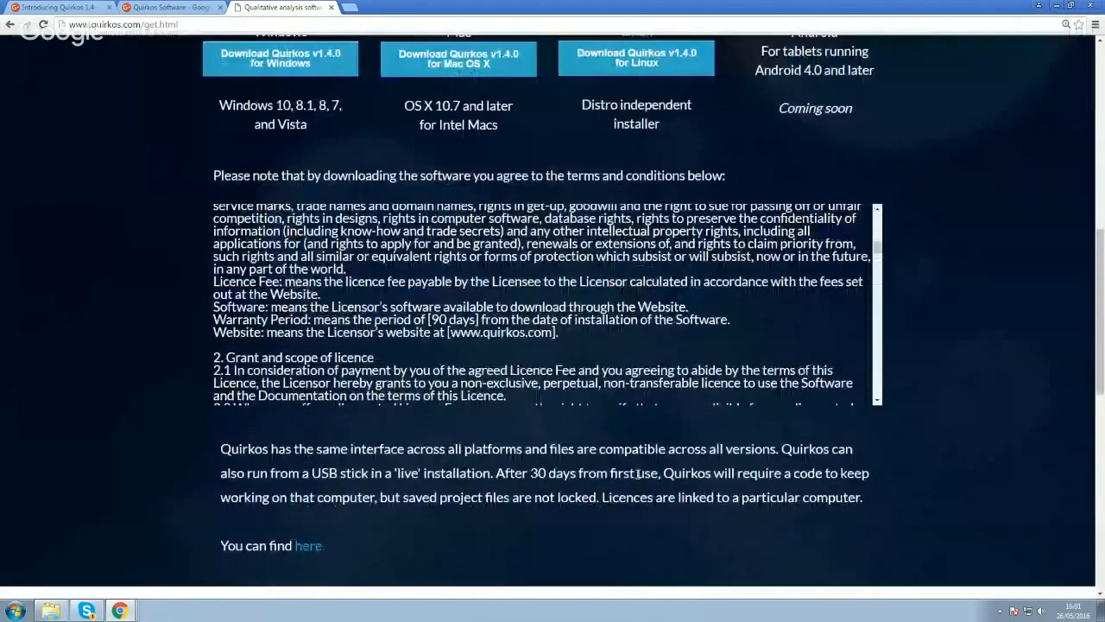
{"action": "scroll", "coordinate": [638, 473], "scroll_direction": "down", "scroll_amount": 4}
{"action": "scroll", "coordinate": [587, 284], "scroll_direction": "up", "scroll_amount": 5}
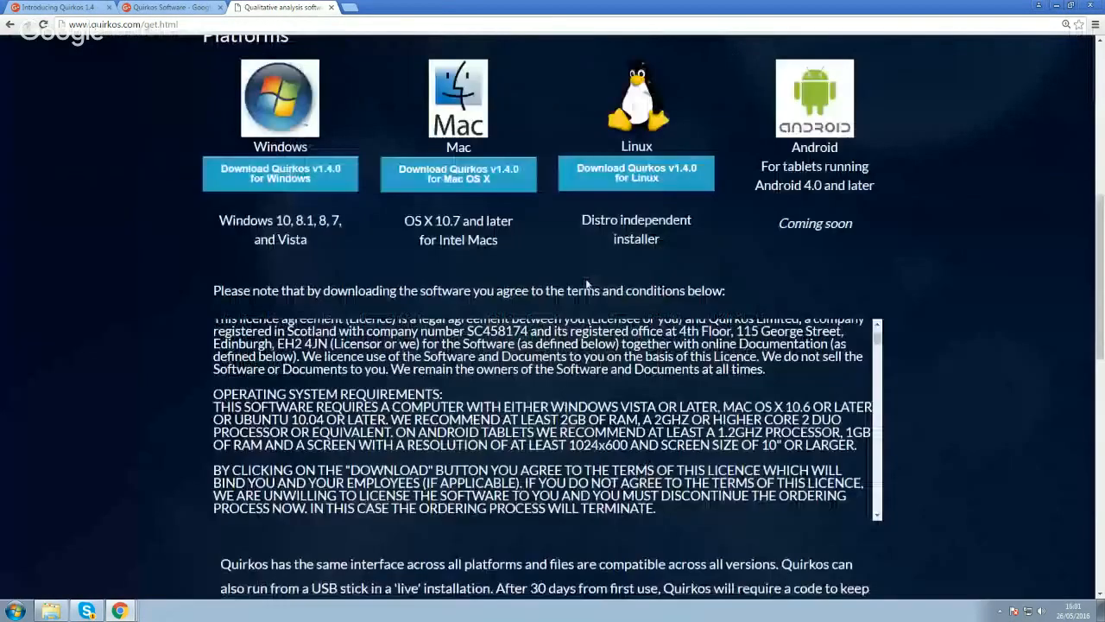
{"action": "scroll", "coordinate": [586, 284], "scroll_direction": "up", "scroll_amount": 3}
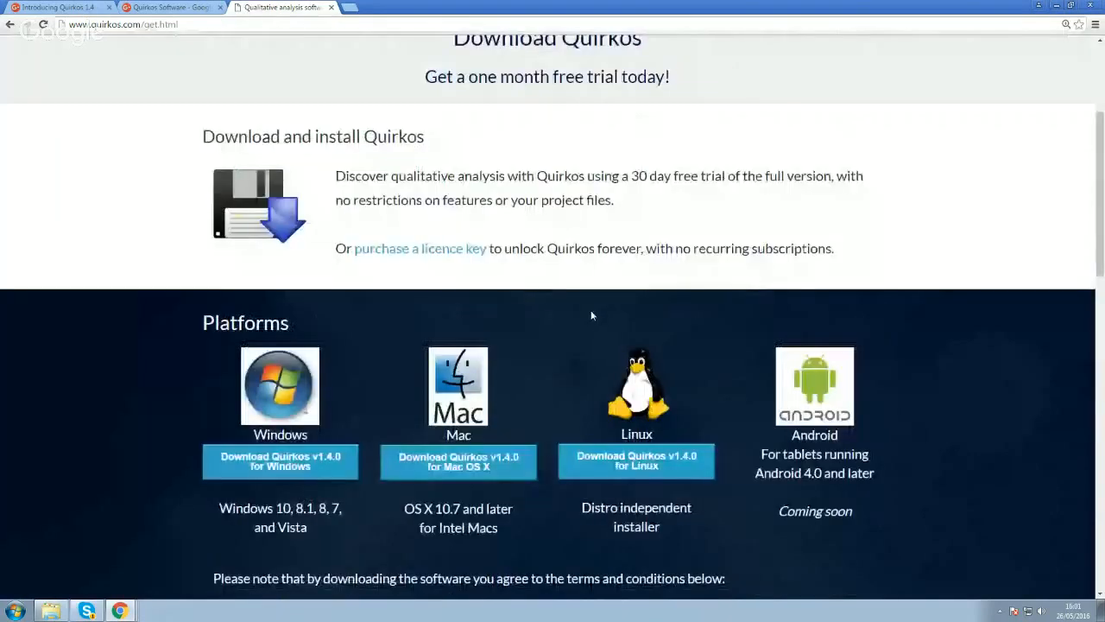
- Download Quirkos v1.4.0 for Windows, filling in the contact e-mail address when requested
{"action": "left_click", "coordinate": [280, 462]}
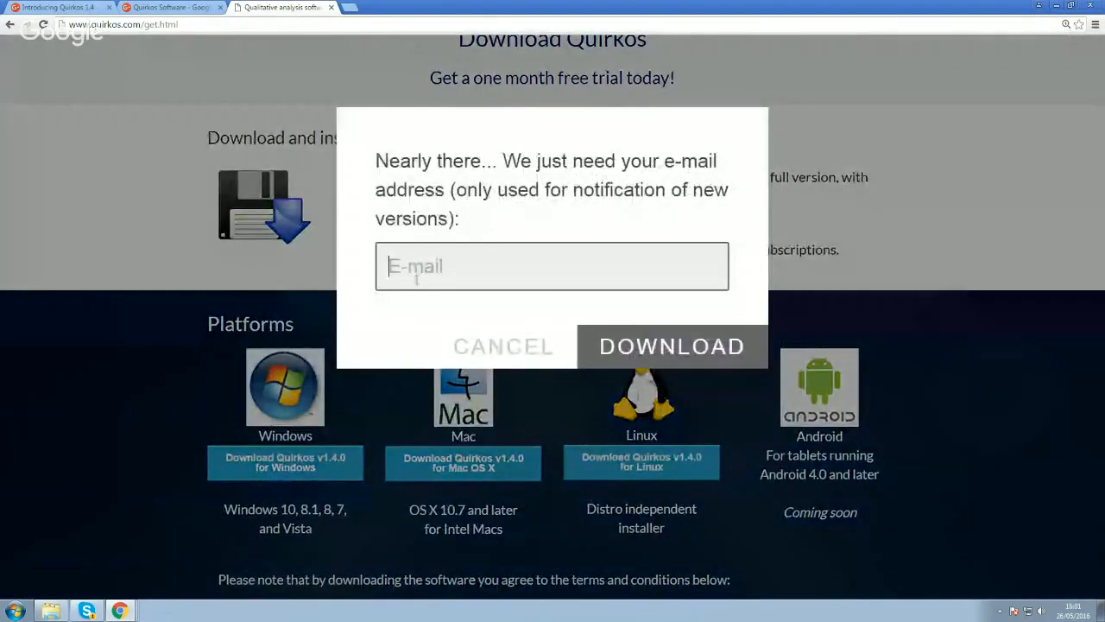
{"action": "left_click", "coordinate": [417, 278]}
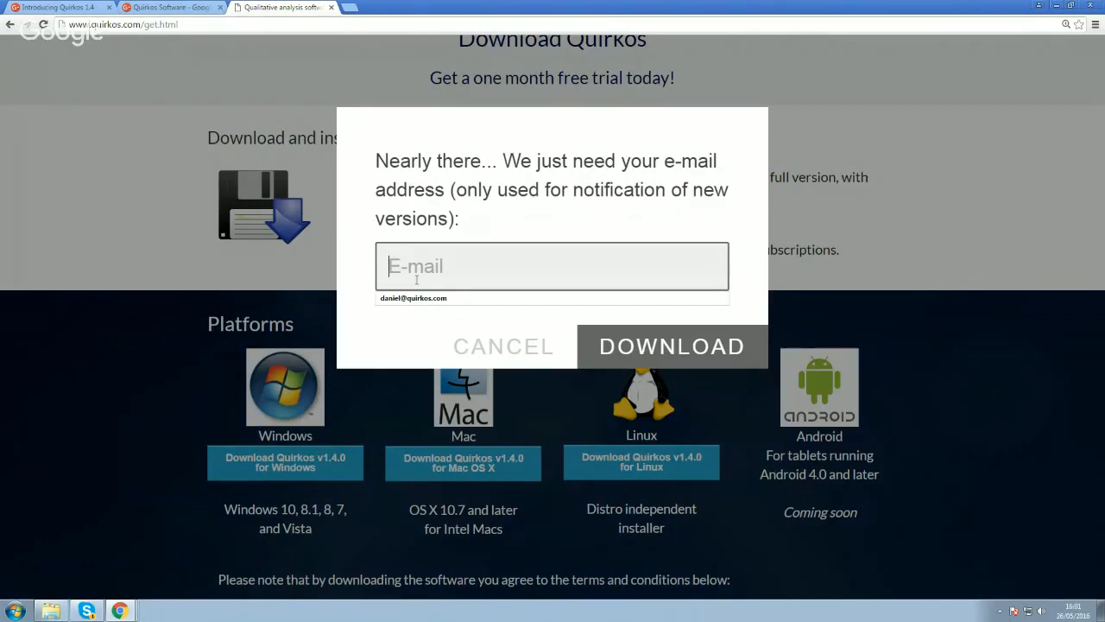
{"action": "left_click", "coordinate": [456, 300]}
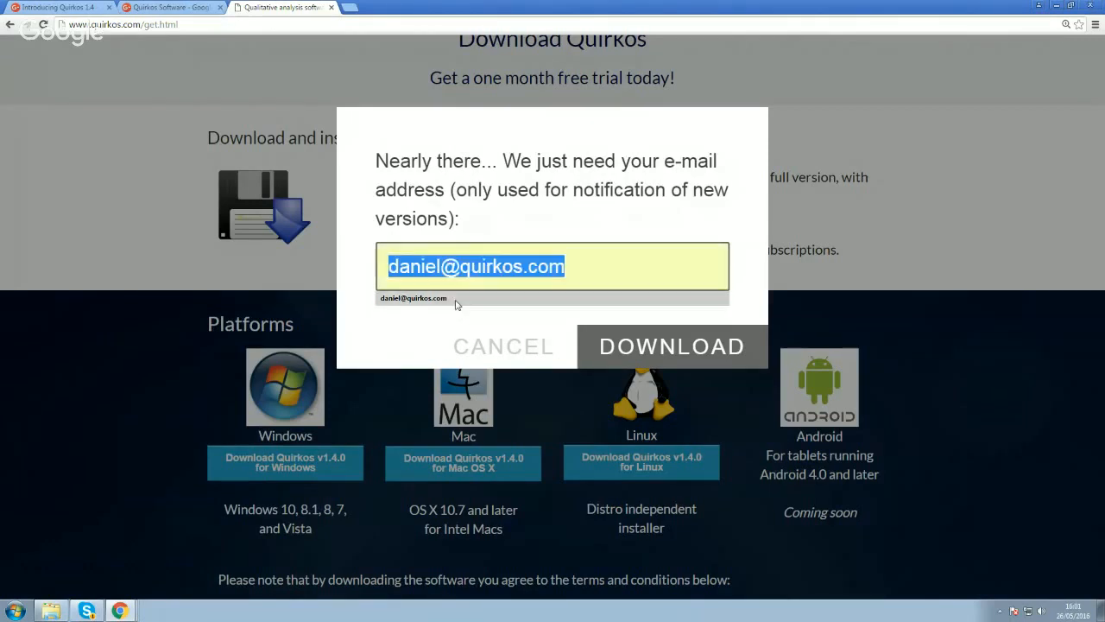
{"action": "left_click", "coordinate": [654, 348]}
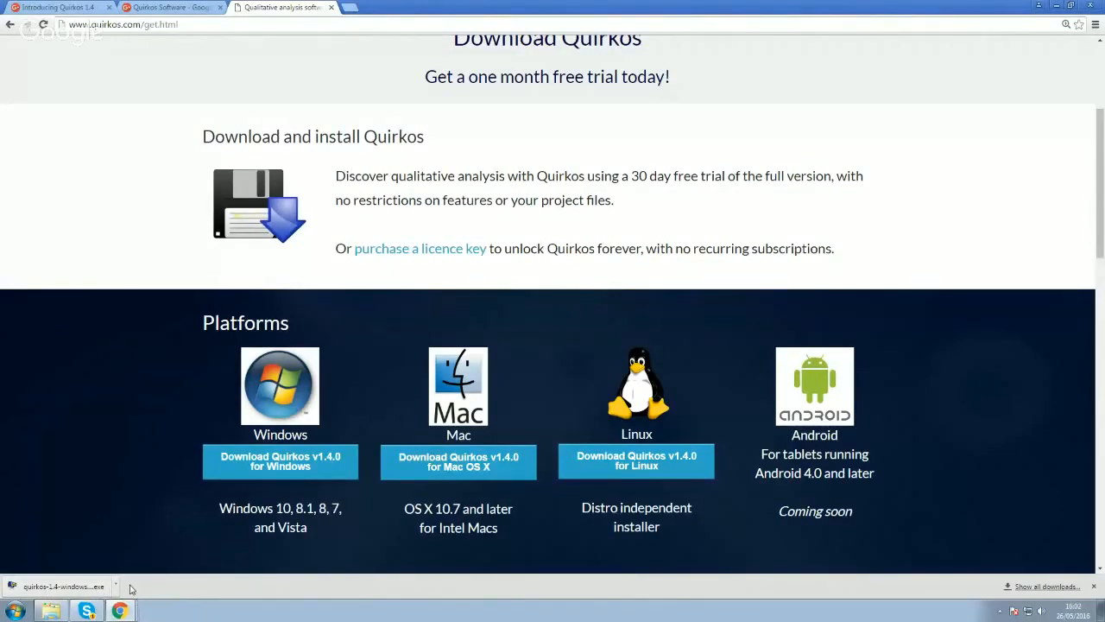
- Launch the downloaded Windows installer and minimize both browser windows to leave only the setup wizard
{"action": "left_click", "coordinate": [72, 587]}
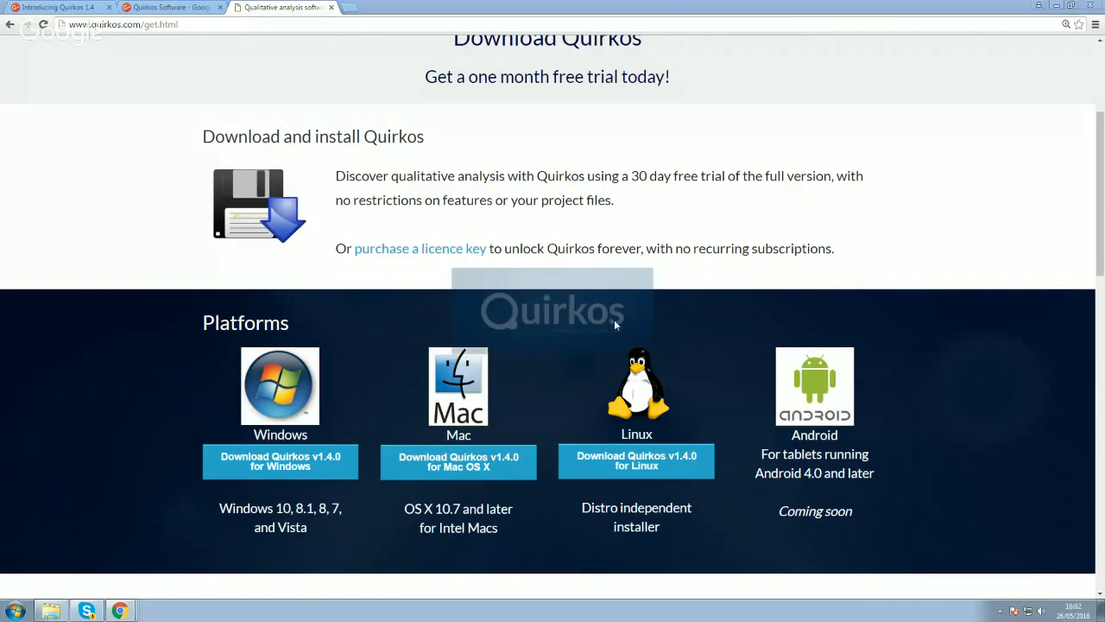
{"action": "left_click", "coordinate": [1058, 6]}
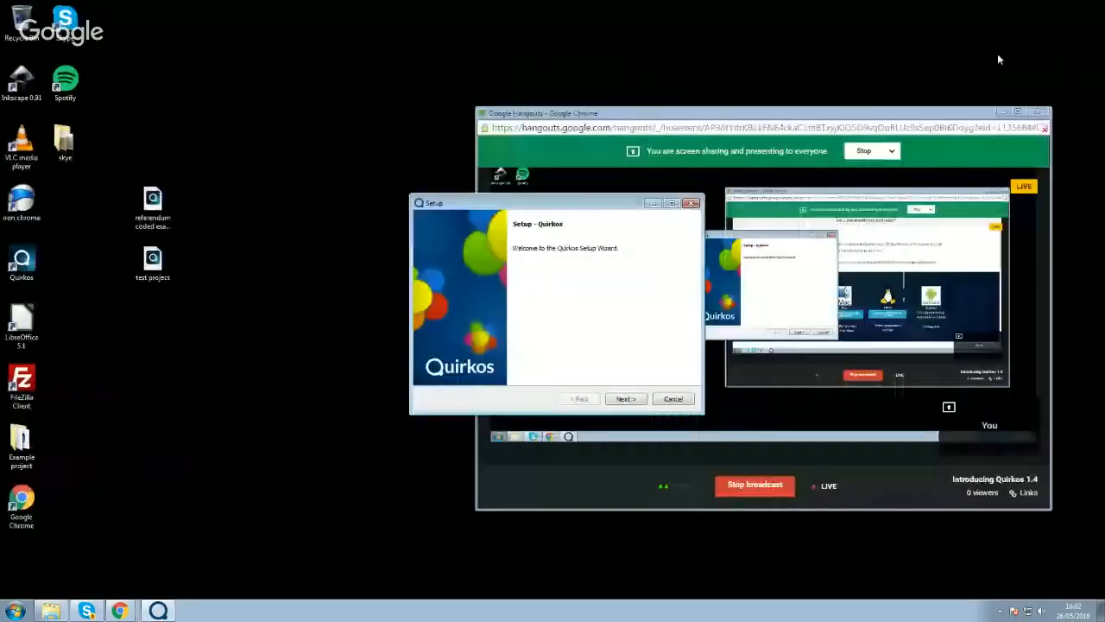
{"action": "left_click", "coordinate": [1003, 112]}
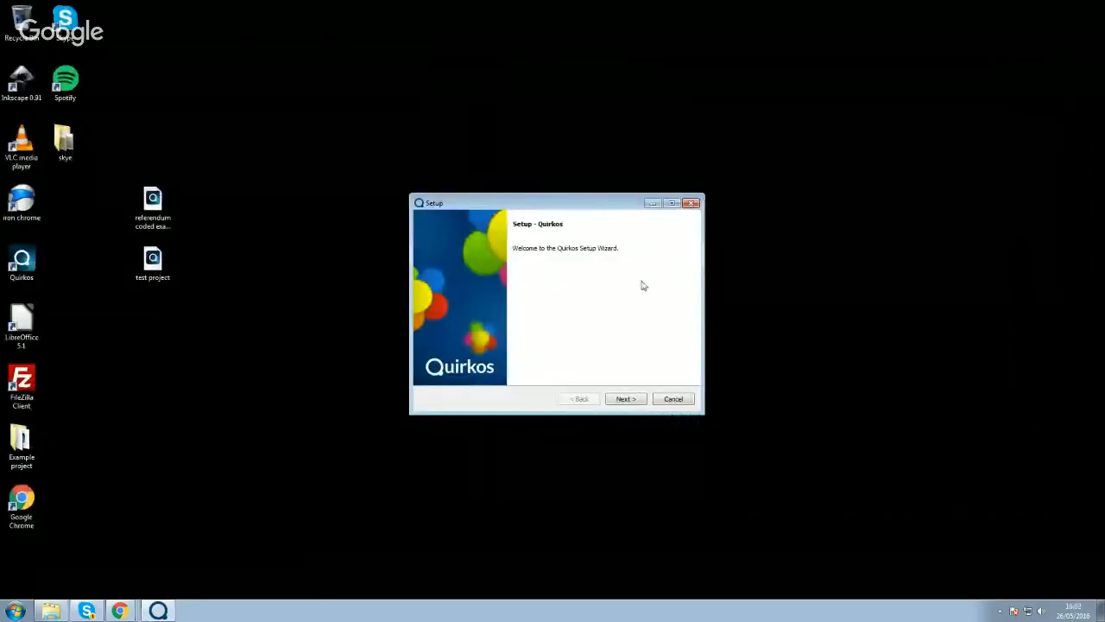
- Start the setup wizard and accept the Quirkos licence agreement
{"action": "left_click", "coordinate": [636, 403]}
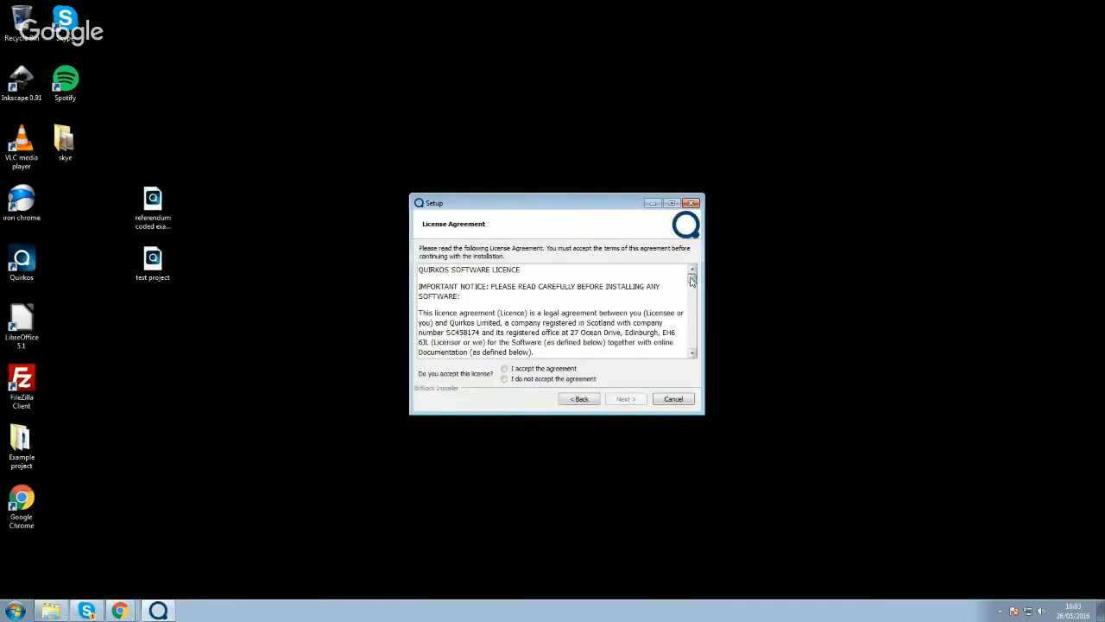
{"action": "mouse_move", "coordinate": [692, 278]}
{"action": "left_mouse_down"}
{"action": "mouse_move", "coordinate": [695, 338]}
{"action": "mouse_move", "coordinate": [691, 275]}
{"action": "left_mouse_up"}
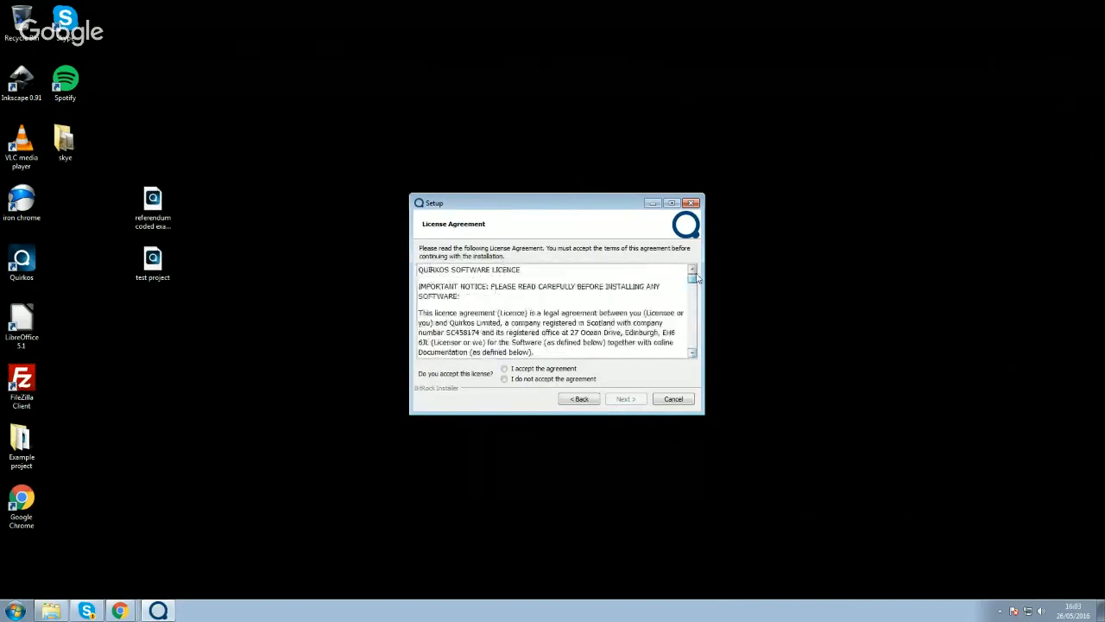
{"action": "left_click", "coordinate": [504, 369]}
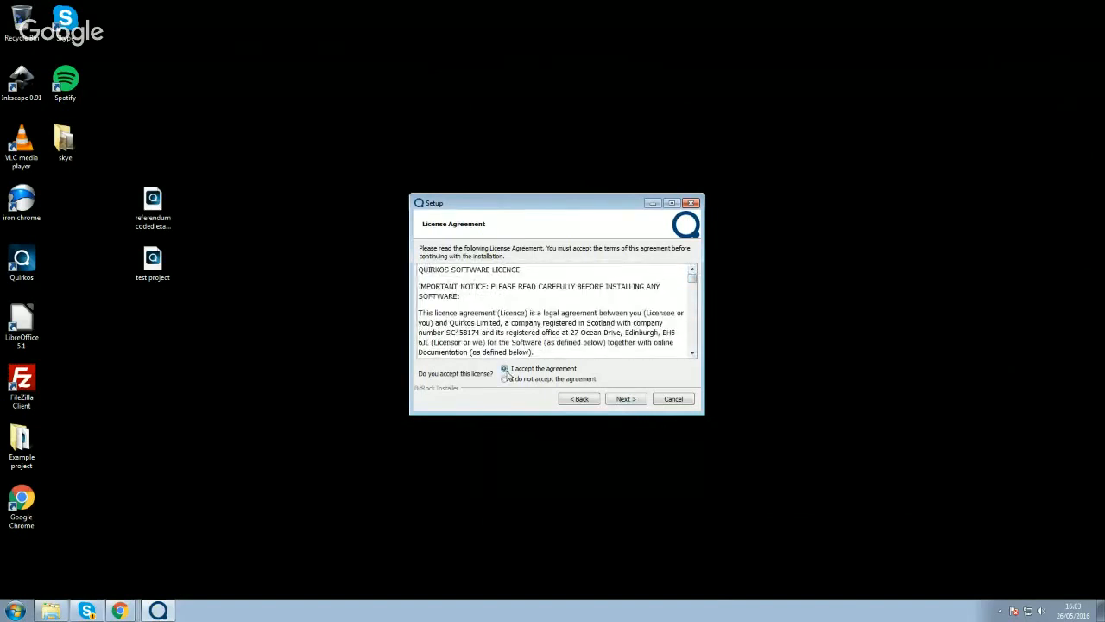
{"action": "left_click", "coordinate": [624, 399]}
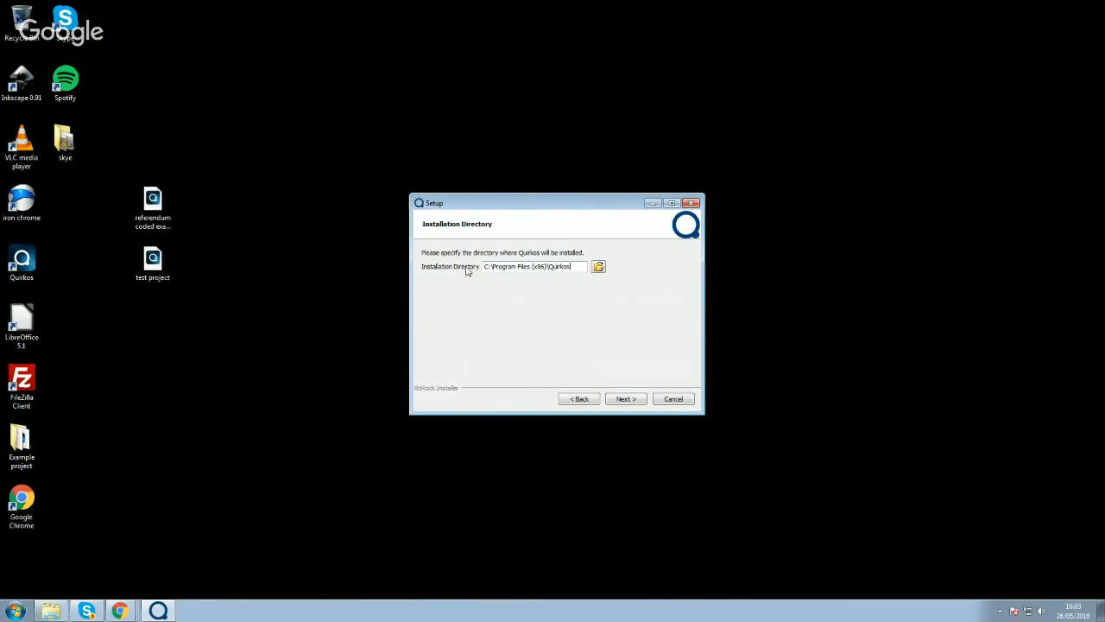
- Keep the installation directory C:\Program Files (x86)\Quirkos and run the installation
{"action": "left_click", "coordinate": [576, 266]}
{"action": "left_click", "coordinate": [626, 399]}
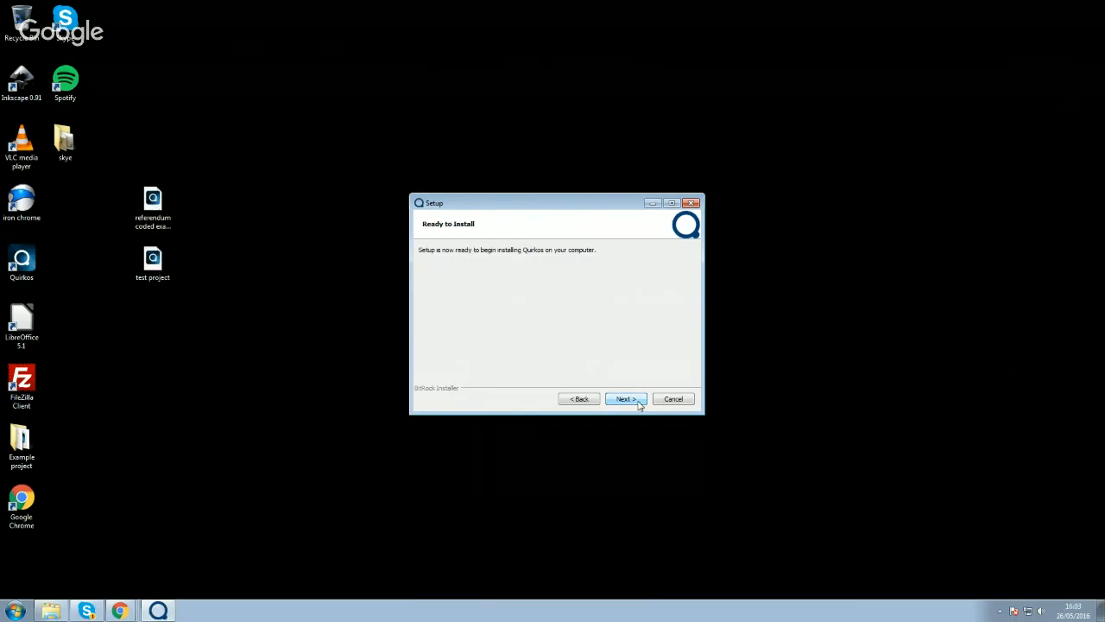
{"action": "left_click", "coordinate": [638, 402]}
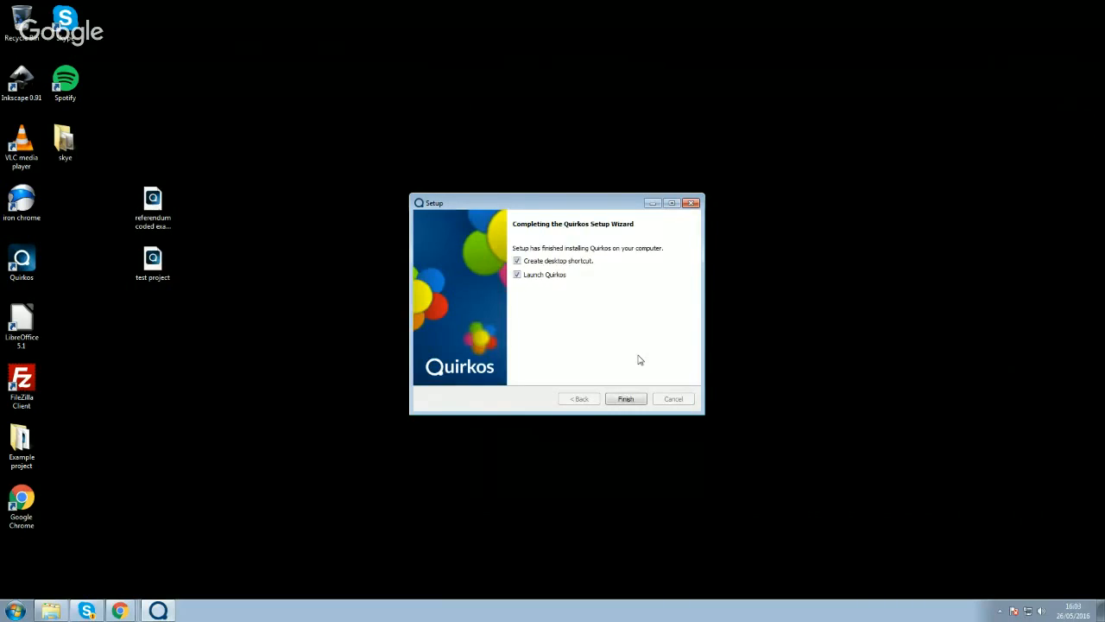
- Finish the setup wizard with the desktop shortcut and Launch Quirkos options enabled
{"action": "left_click", "coordinate": [22, 261]}
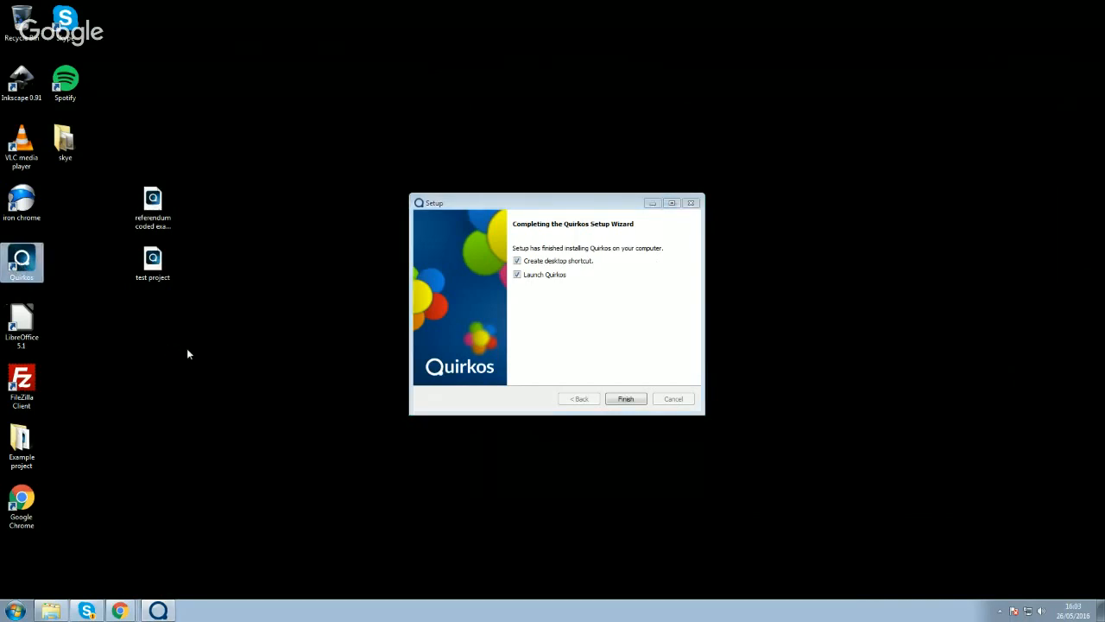
{"action": "left_click", "coordinate": [608, 312]}
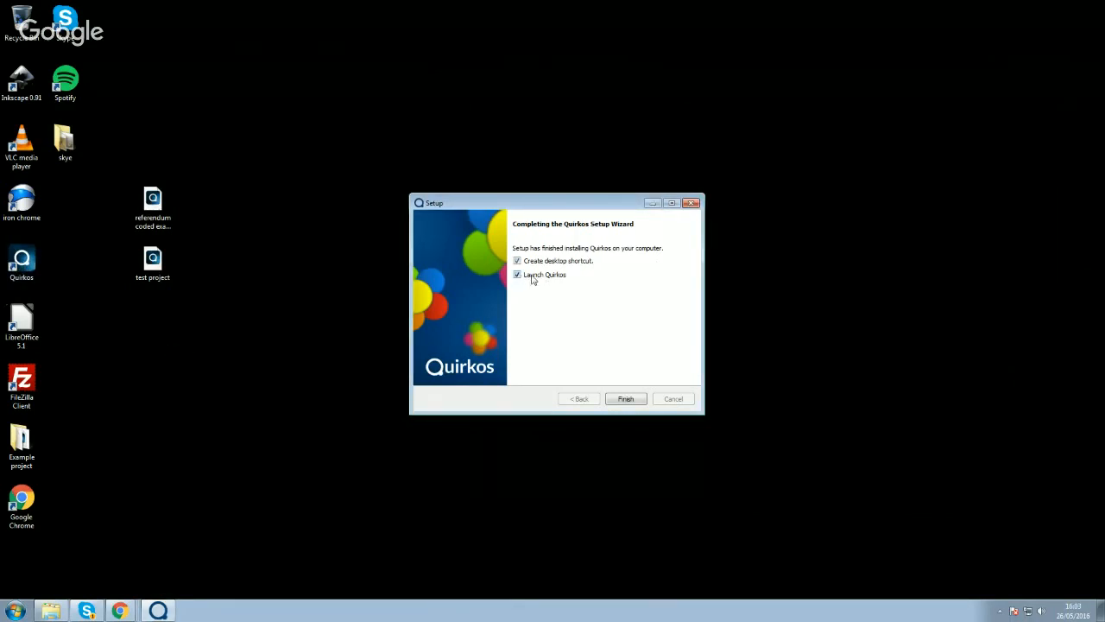
{"action": "left_click", "coordinate": [626, 400]}
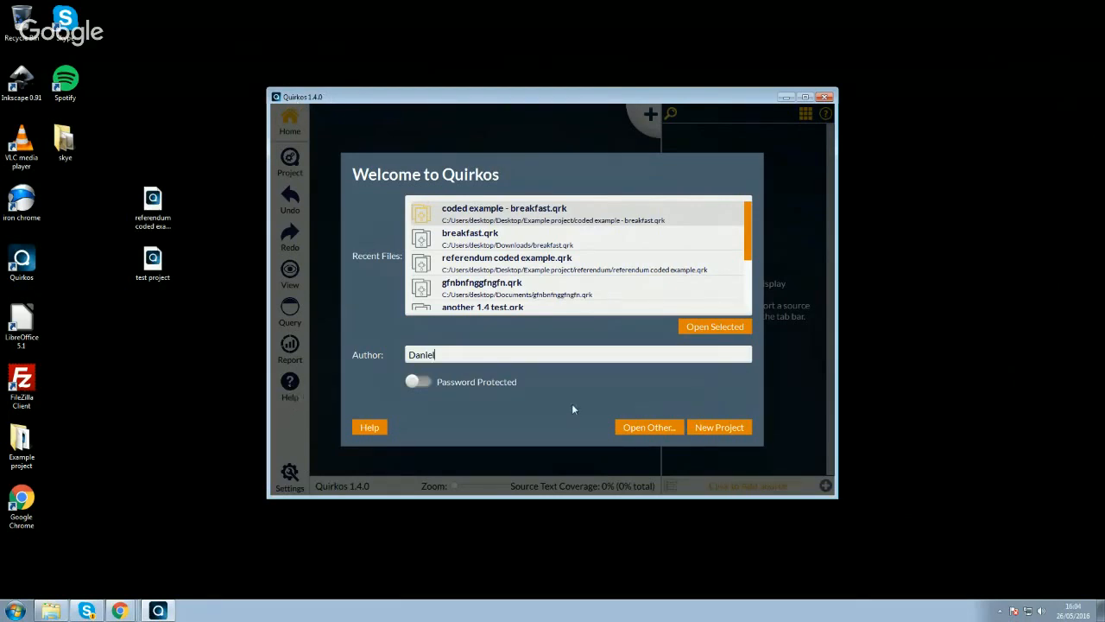
- Open the recent project referendum coded example.qrk
{"action": "left_click", "coordinate": [487, 242]}
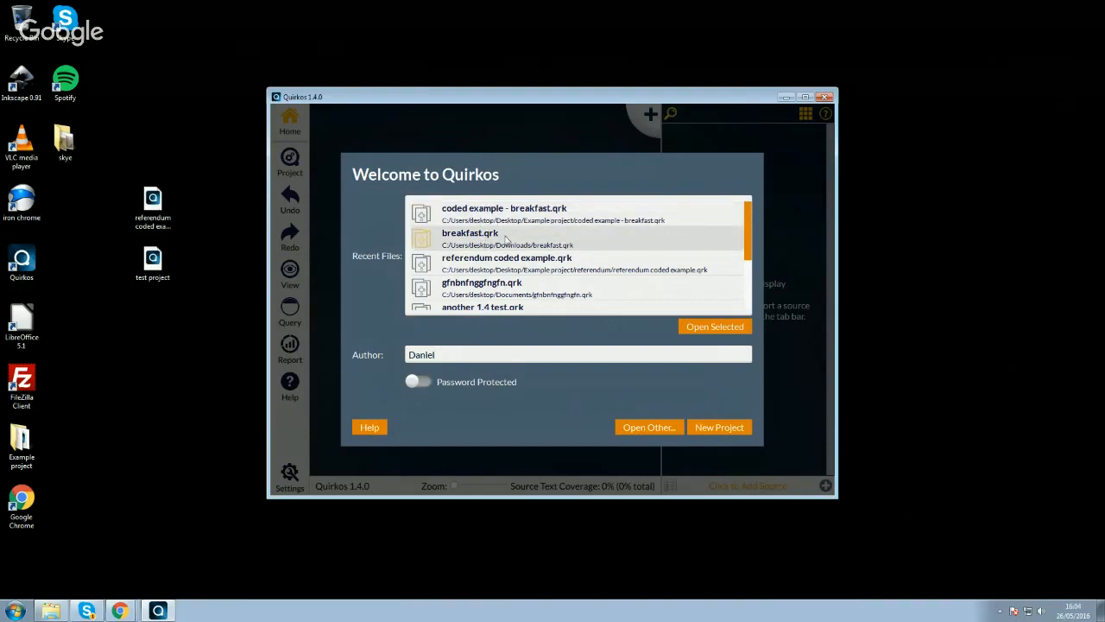
{"action": "left_click", "coordinate": [525, 271]}
{"action": "double_click", "coordinate": [536, 270]}
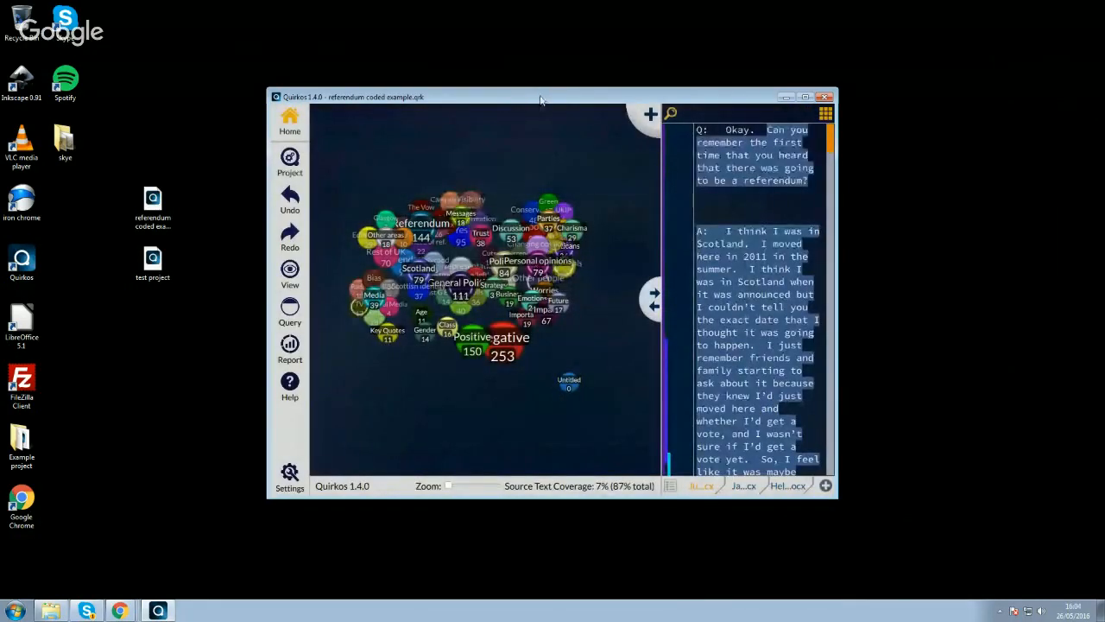
- Maximize the project window and zoom in on the theme bubbles so all main groups are readable
{"action": "left_click_drag", "start_coordinate": [540, 98], "coordinate": [270, 9]}
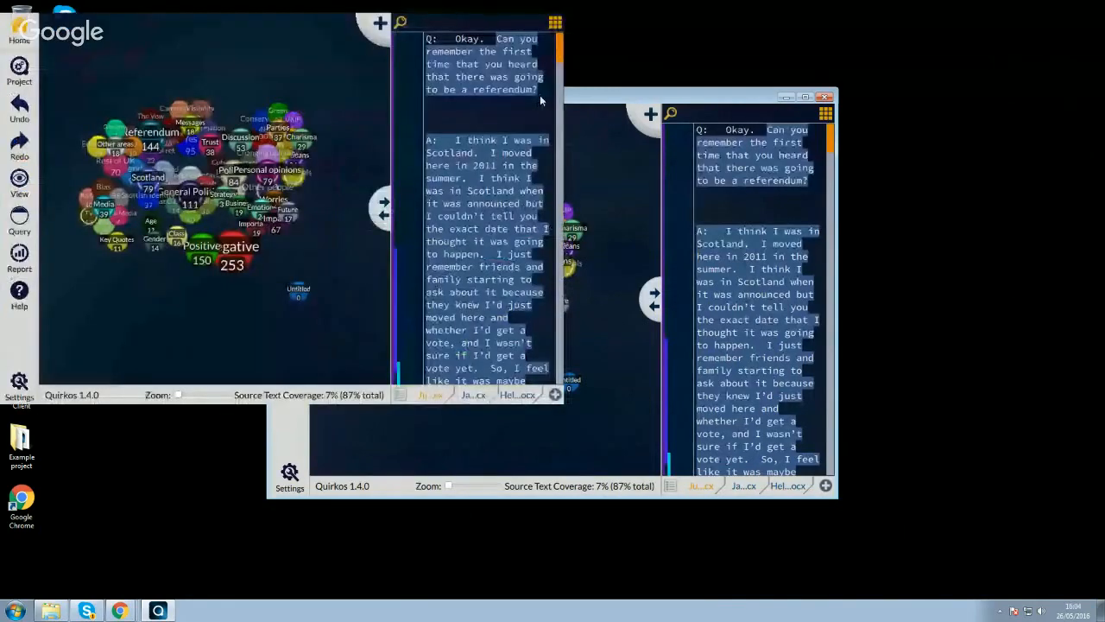
{"action": "double_click", "coordinate": [540, 100]}
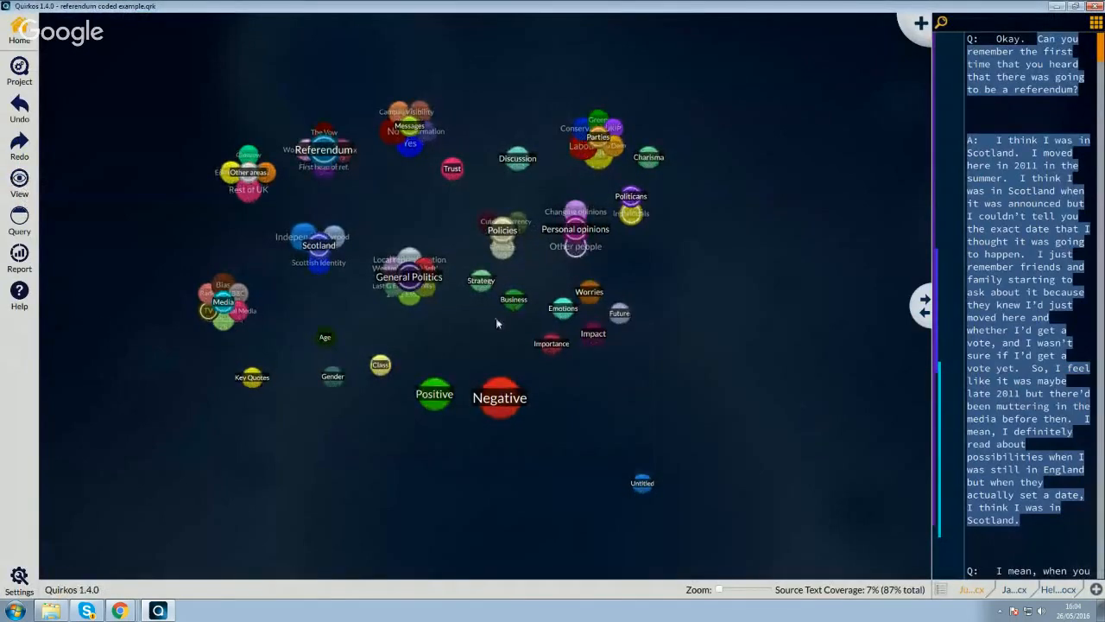
{"action": "left_click_drag", "start_coordinate": [720, 591], "coordinate": [734, 592]}
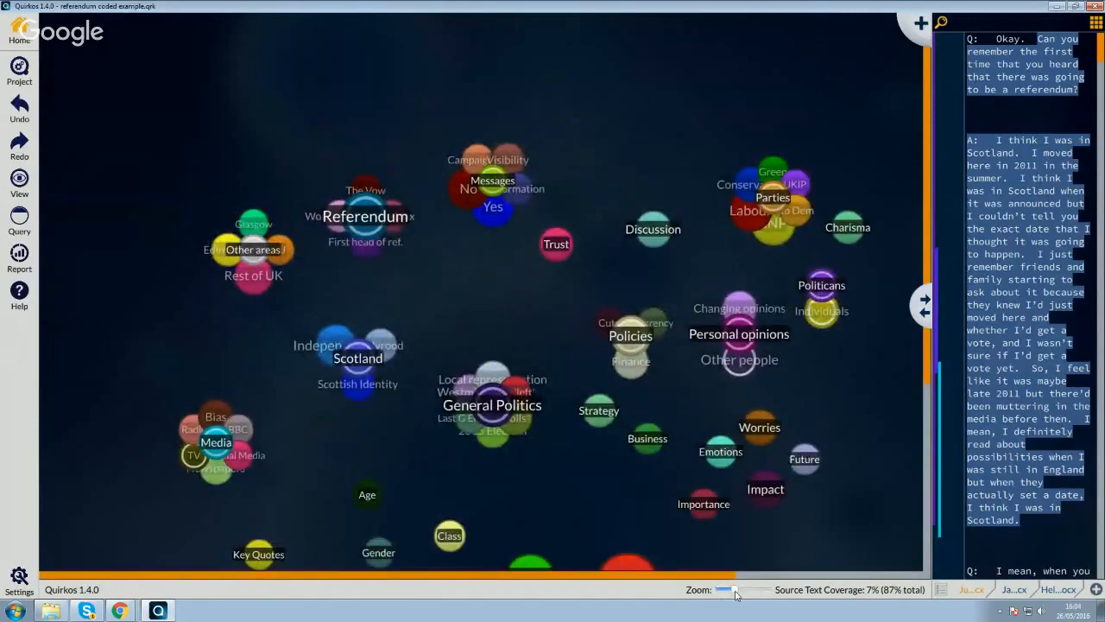
{"action": "scroll", "coordinate": [644, 391], "scroll_direction": "down", "scroll_amount": 1}
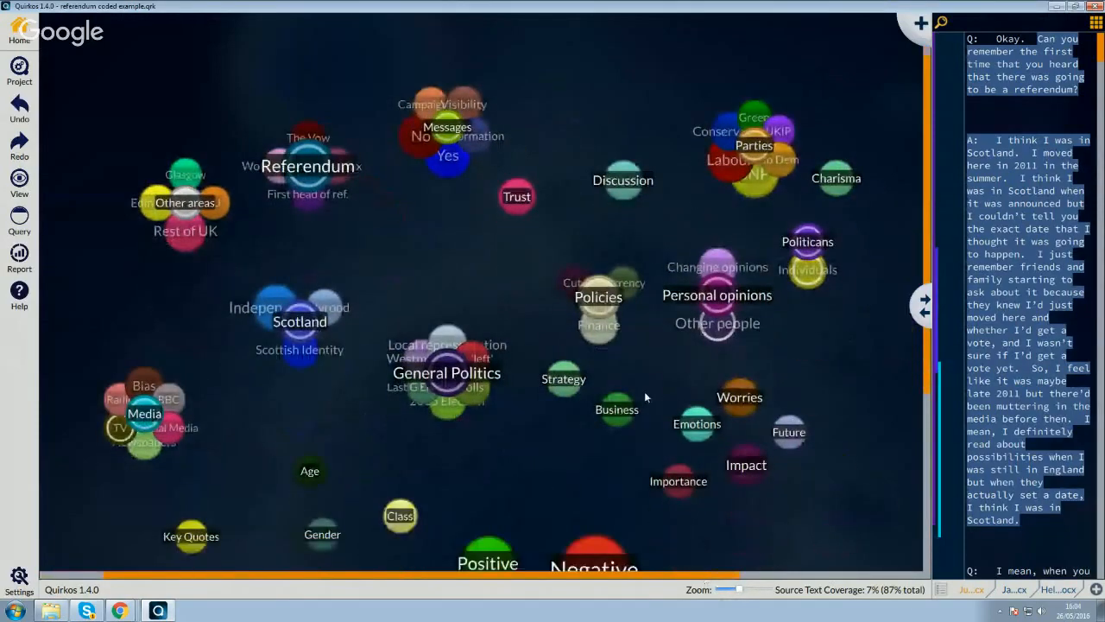
{"action": "scroll", "coordinate": [647, 394], "scroll_direction": "down", "scroll_amount": 1}
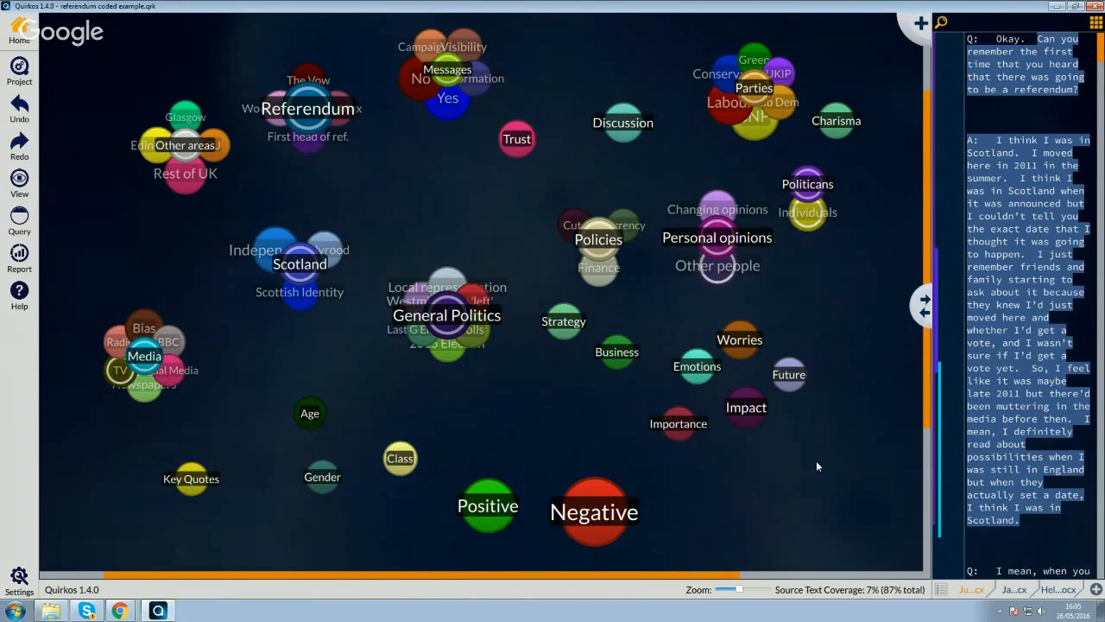
- Bring up the recent files list and reopen referendum coded example.qrk
{"action": "left_click", "coordinate": [38, 74]}
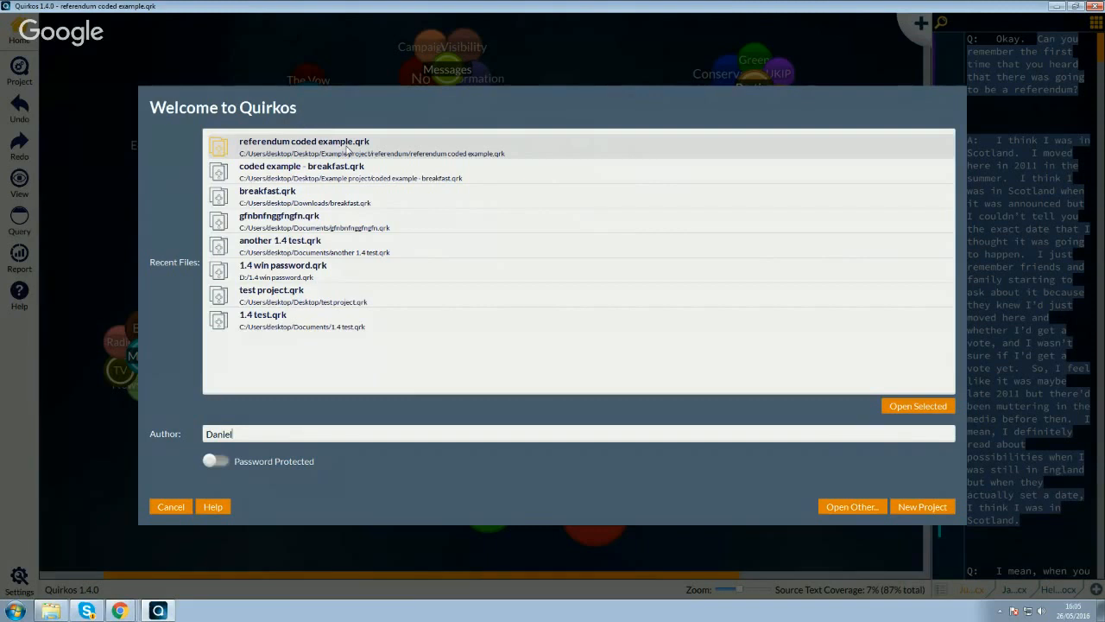
{"action": "double_click", "coordinate": [347, 149]}
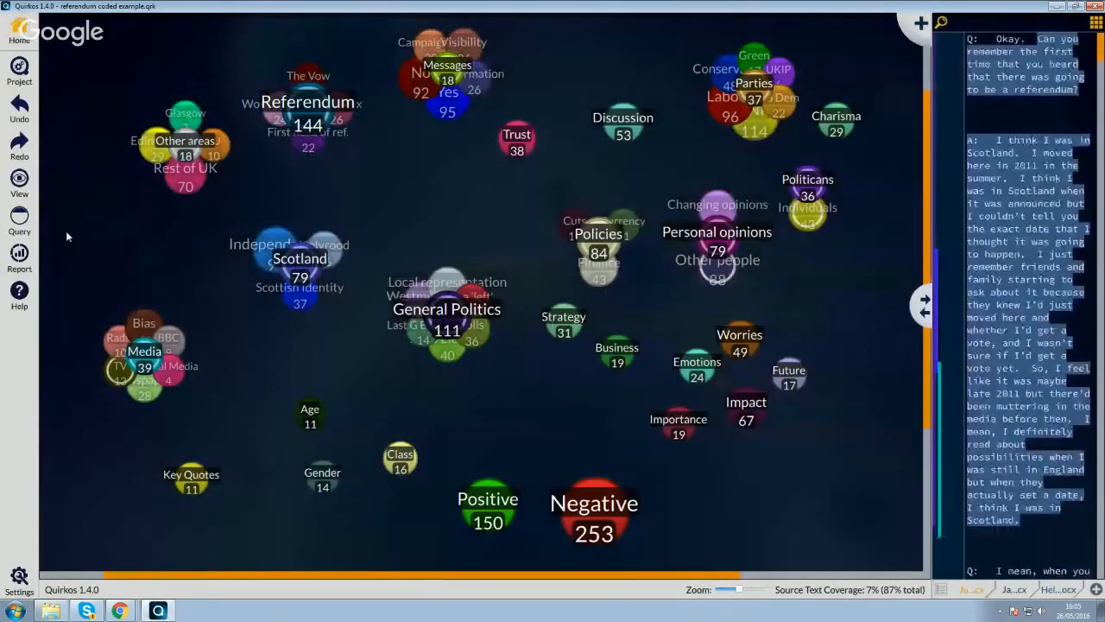
{"action": "left_click", "coordinate": [19, 180]}
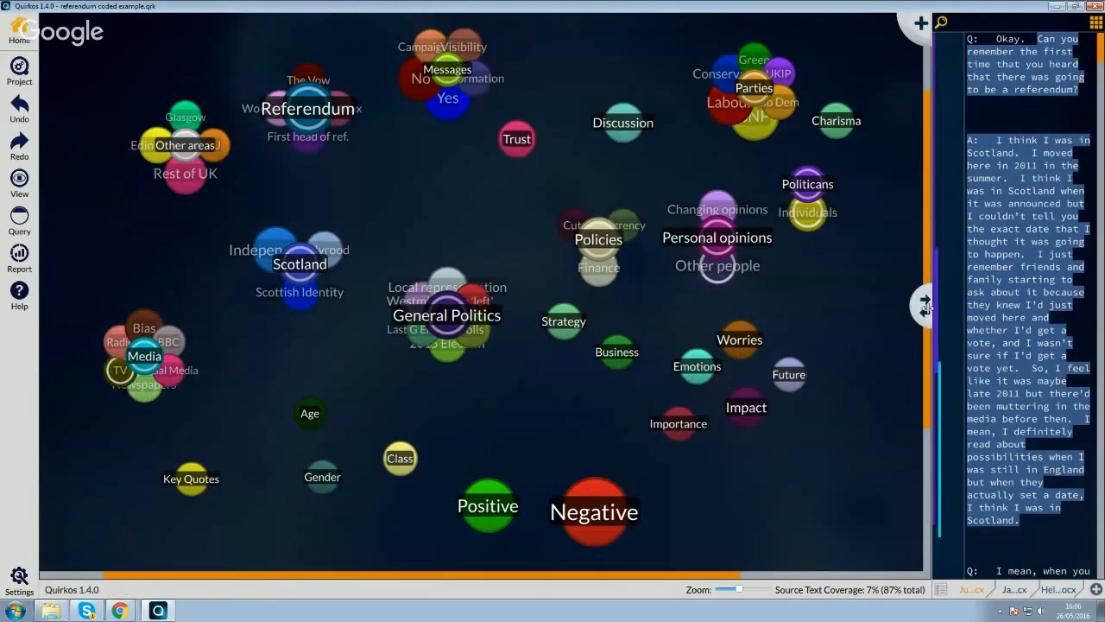
- Widen the source text pane, browse the first two interview transcripts and open the third
{"action": "left_click_drag", "start_coordinate": [925, 306], "coordinate": [792, 307]}
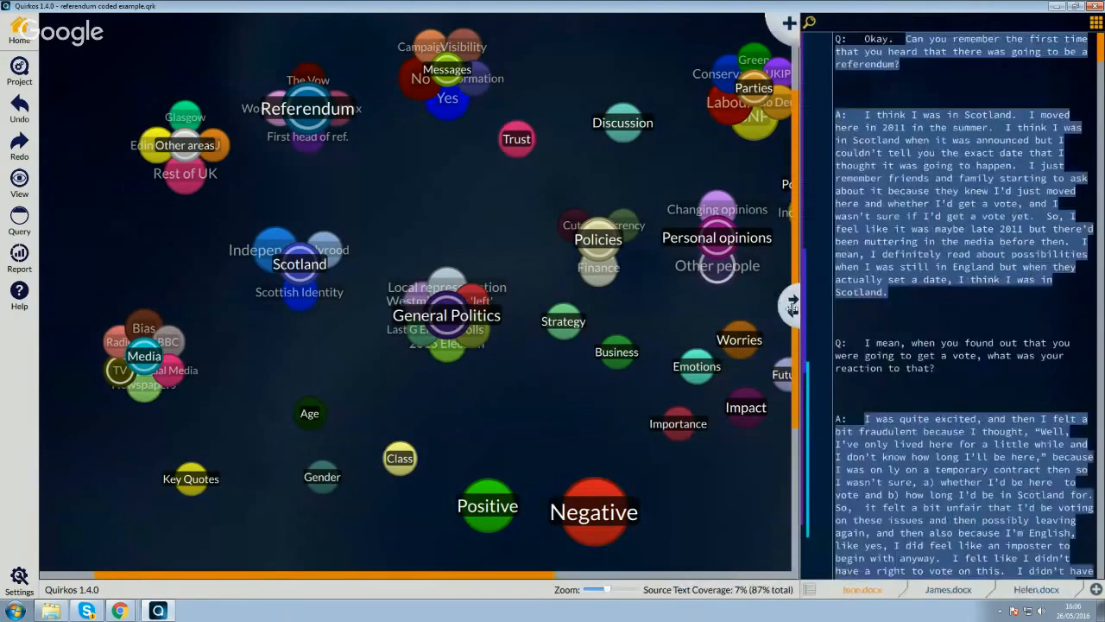
{"action": "left_click_drag", "start_coordinate": [1101, 45], "coordinate": [1102, 220]}
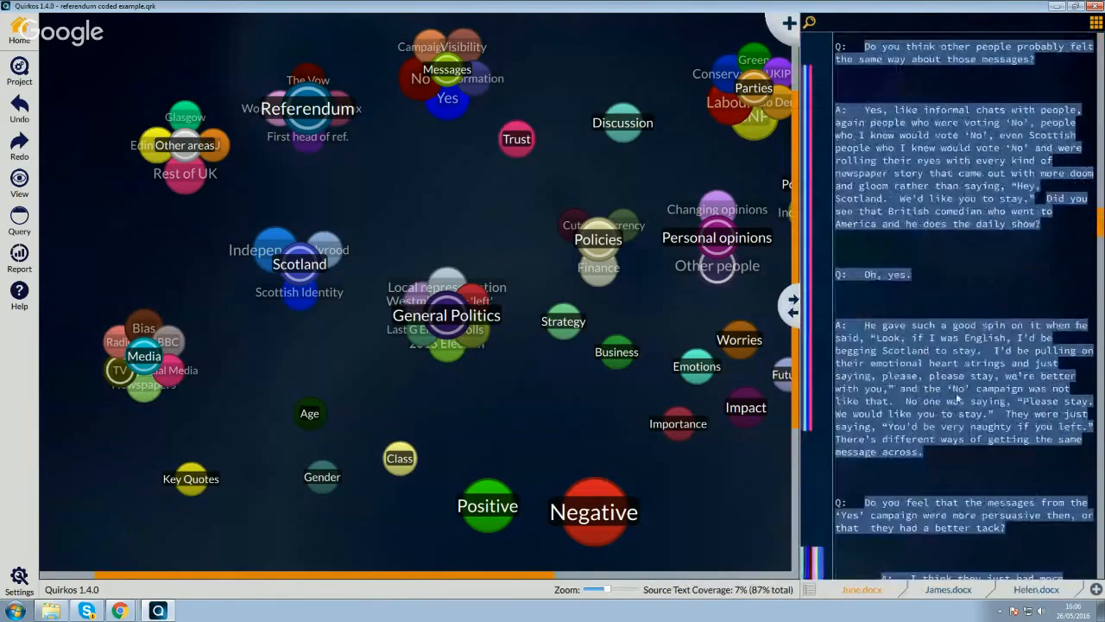
{"action": "left_click", "coordinate": [950, 590]}
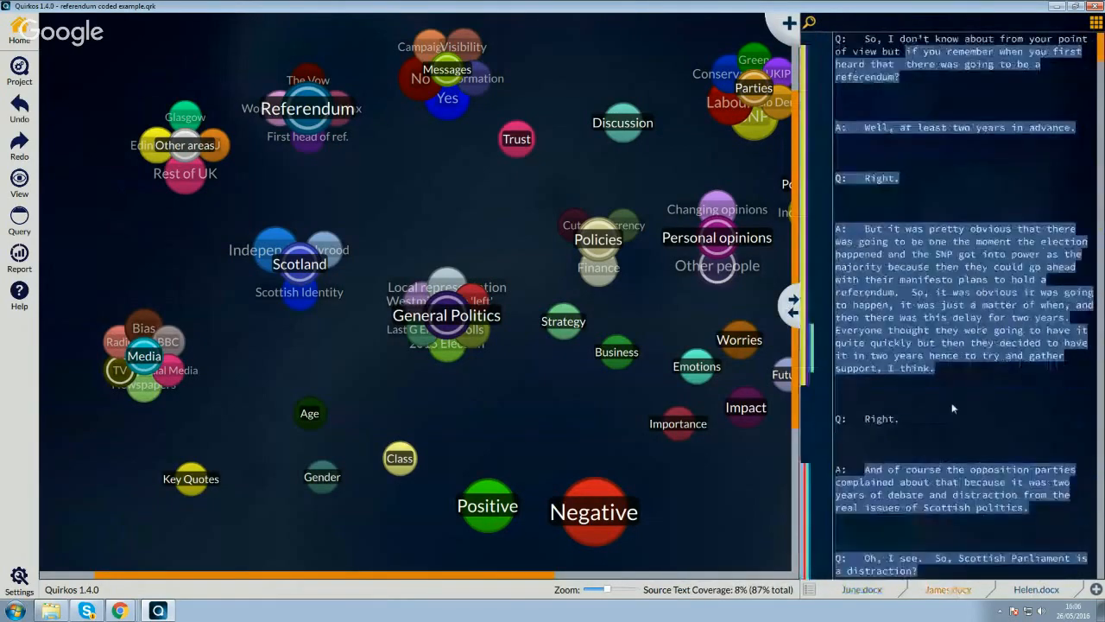
{"action": "left_click_drag", "start_coordinate": [1101, 49], "coordinate": [1101, 232]}
{"action": "left_click", "coordinate": [1027, 589]}
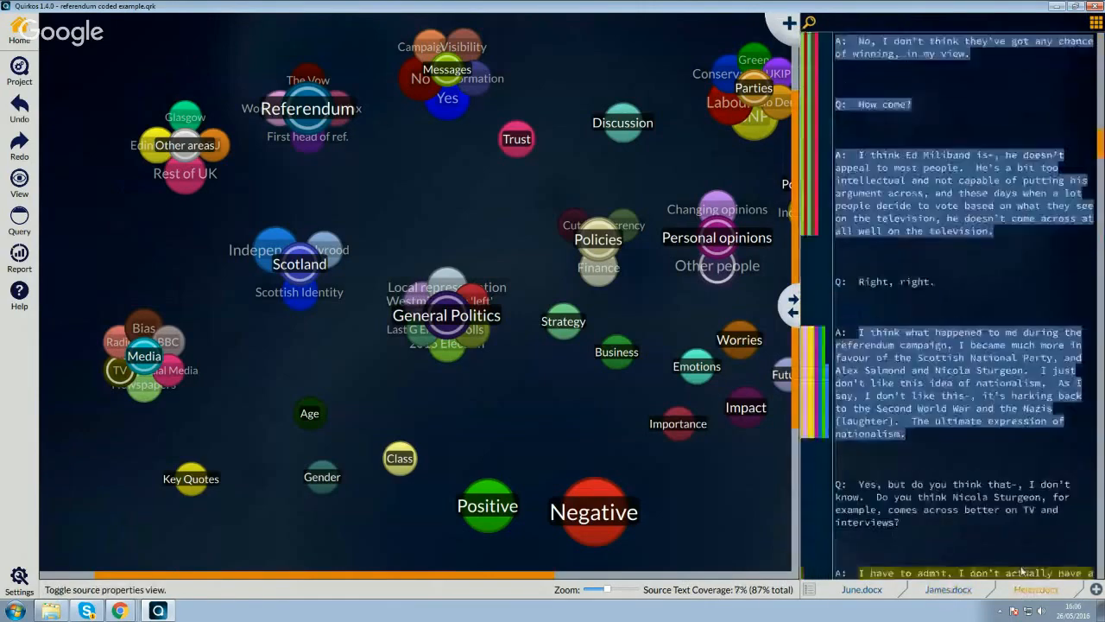
- Browse the third interview transcript, check the second one, and return to the third
{"action": "left_click_drag", "start_coordinate": [1102, 50], "coordinate": [1103, 79]}
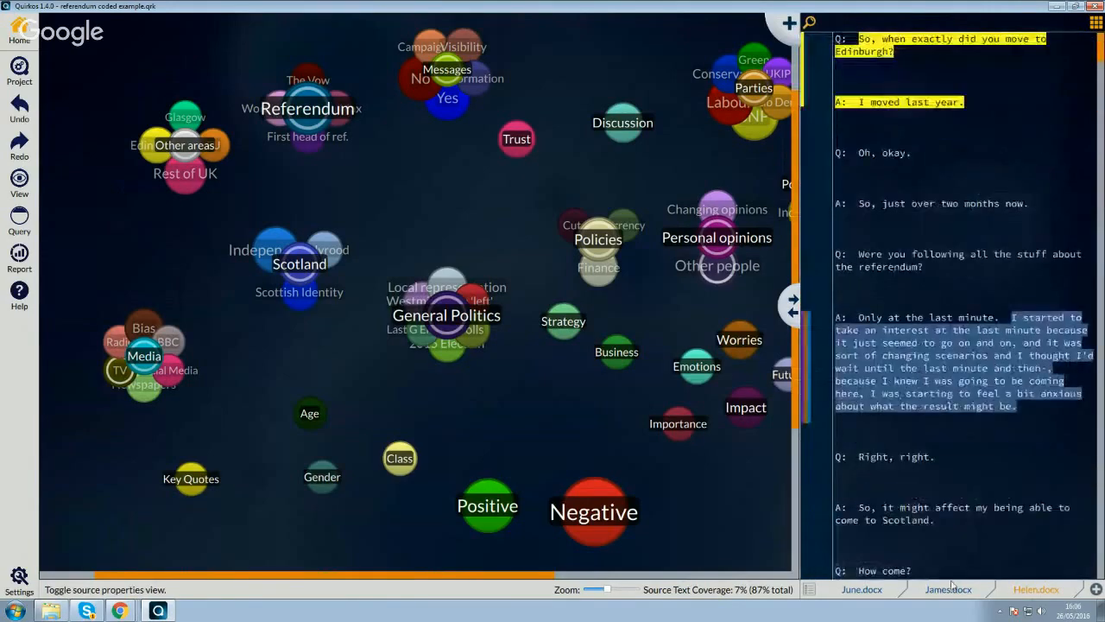
{"action": "left_click", "coordinate": [949, 590]}
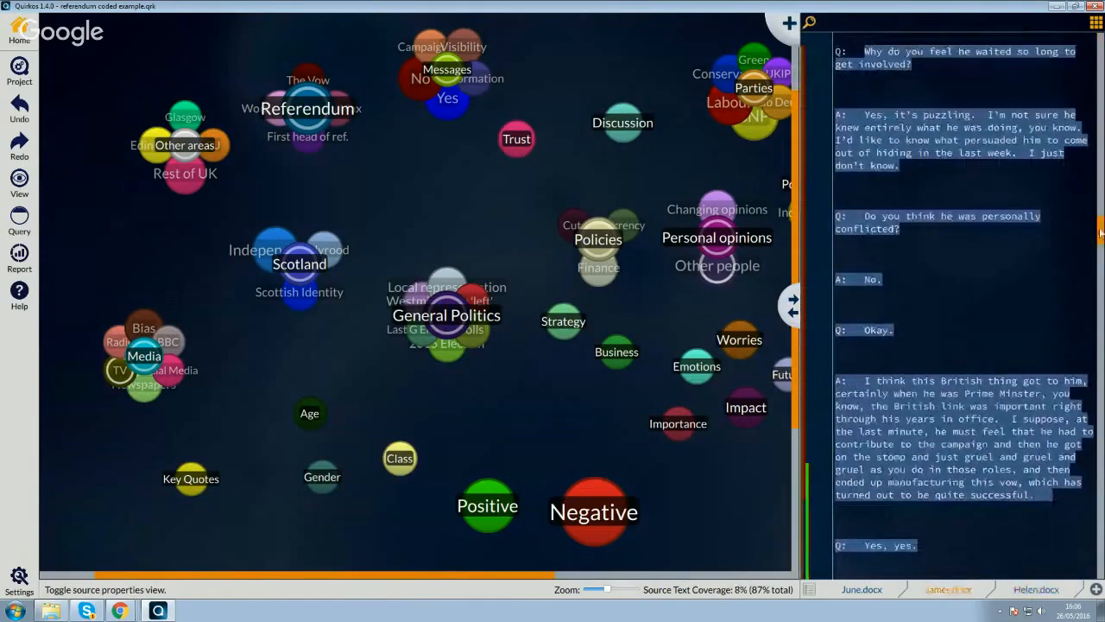
{"action": "left_click", "coordinate": [1050, 582]}
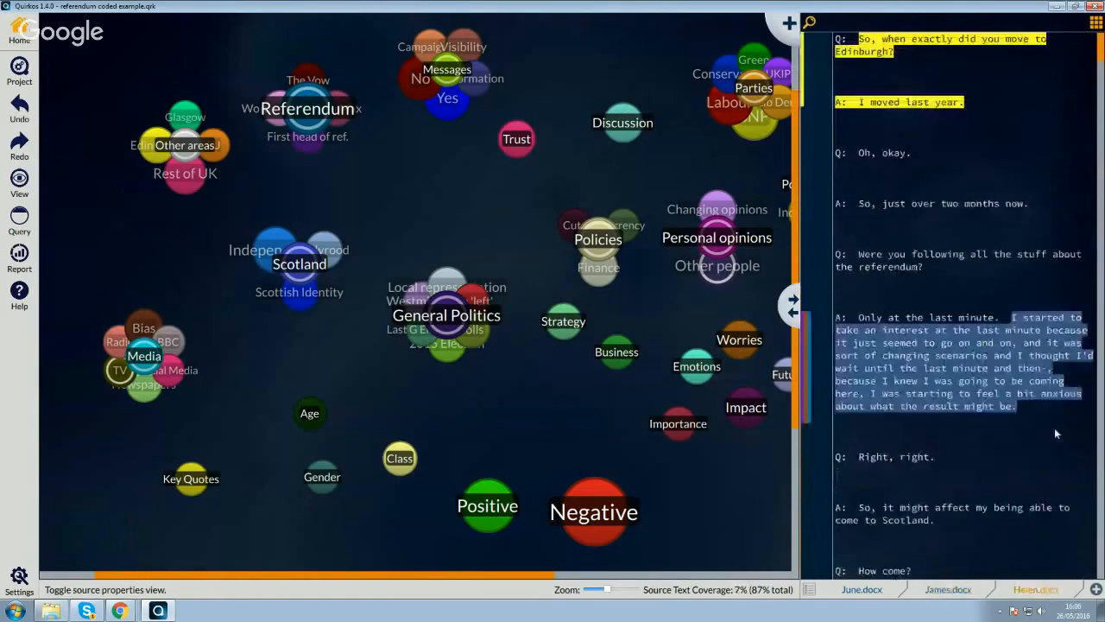
- Code the third transcript's answer about looking up devo-max in The Scotsman and Glasgow Herald as Negative, and return to the transcript's beginning
{"action": "left_click_drag", "start_coordinate": [1101, 51], "coordinate": [1101, 304]}
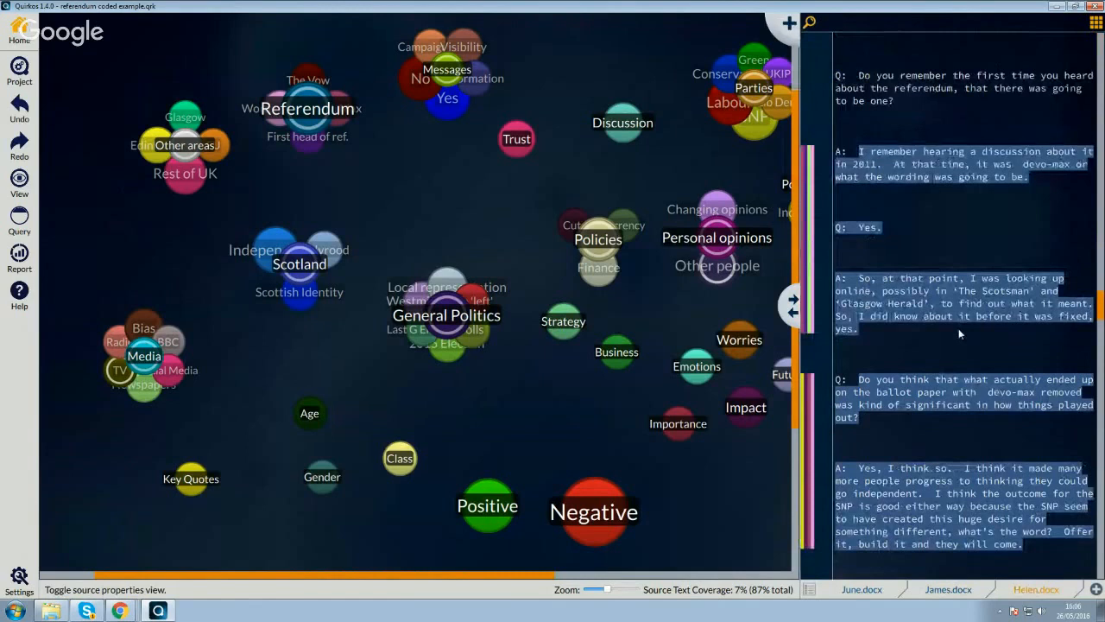
{"action": "left_click_drag", "start_coordinate": [953, 329], "coordinate": [837, 276]}
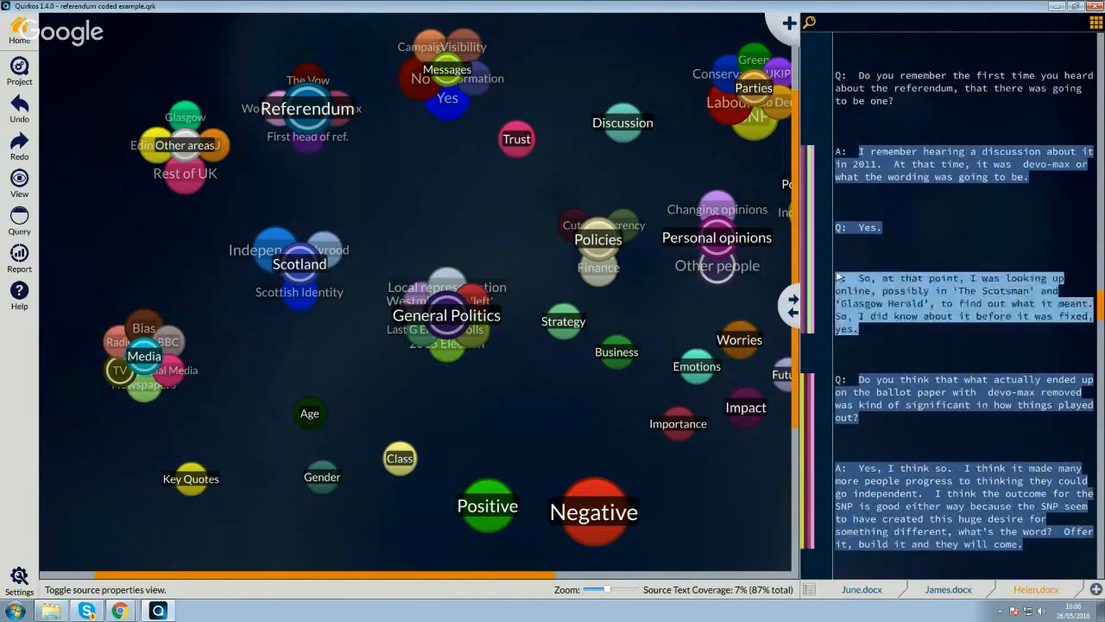
{"action": "left_click_drag", "start_coordinate": [957, 285], "coordinate": [599, 506]}
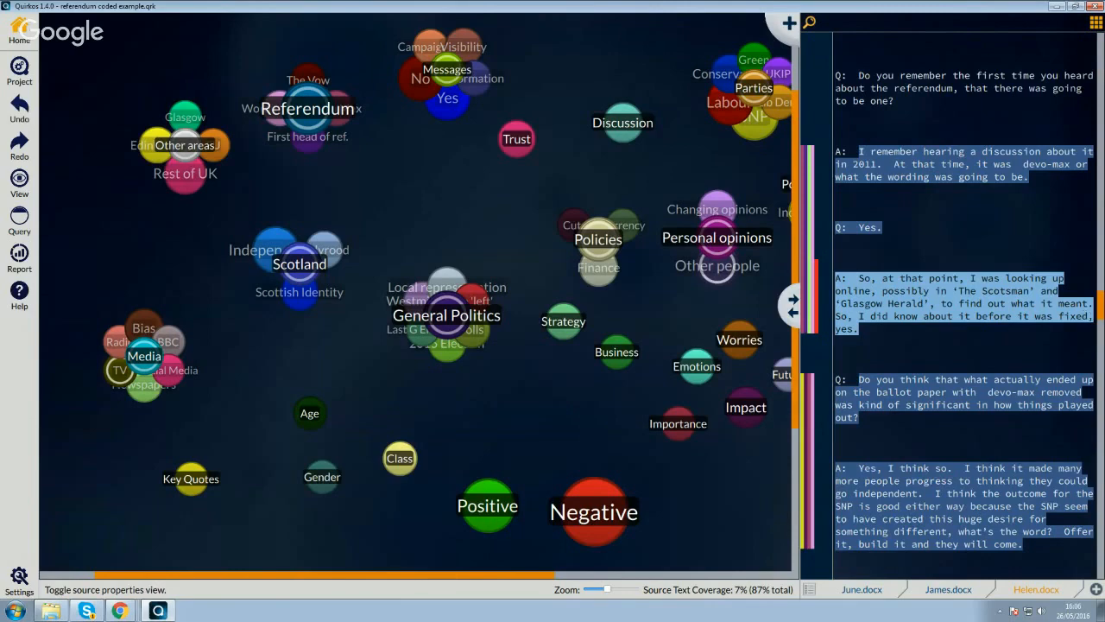
{"action": "scroll", "coordinate": [963, 302], "scroll_direction": "down", "scroll_amount": 10}
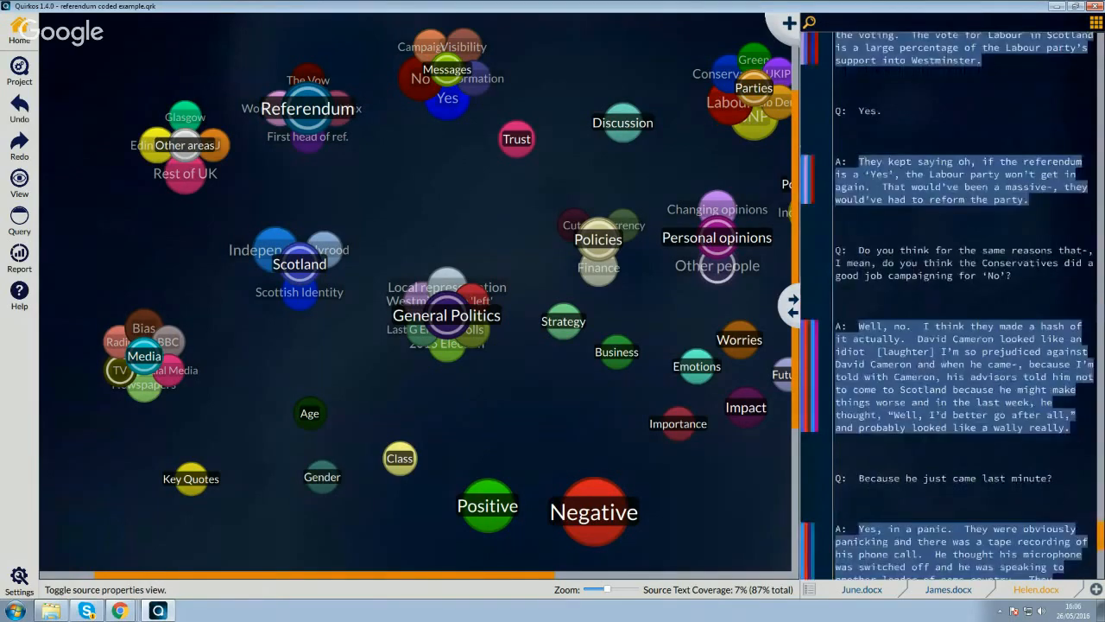
{"action": "left_click_drag", "start_coordinate": [1101, 544], "coordinate": [1103, 71]}
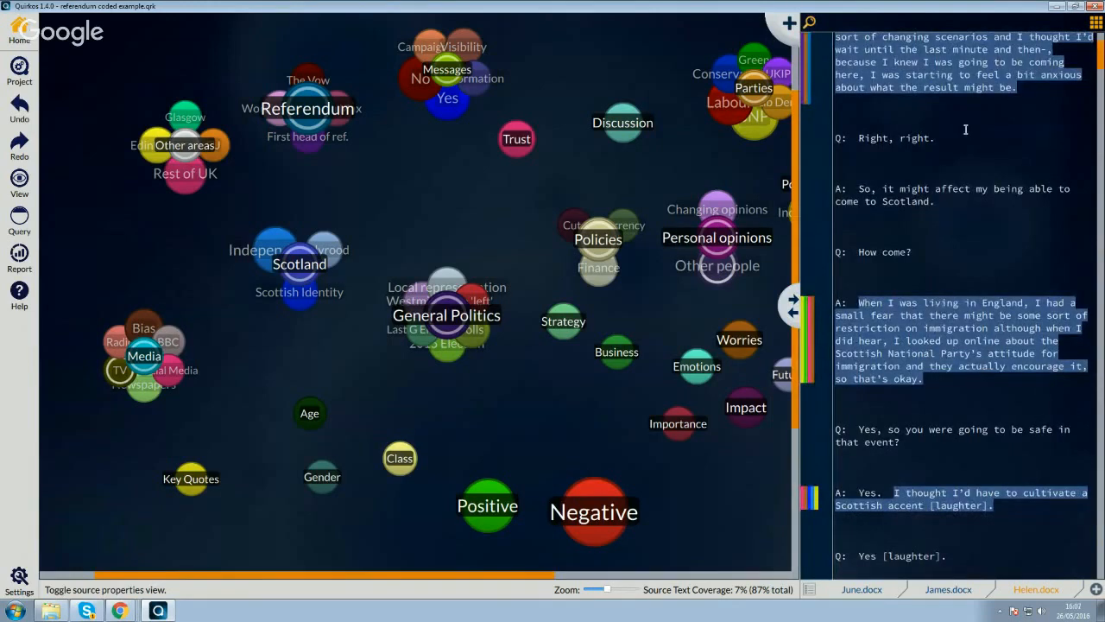
- Search all sources for "trust" and extend the excerpt about not really trusting other leaders with more surrounding text
{"action": "left_click", "coordinate": [809, 22]}
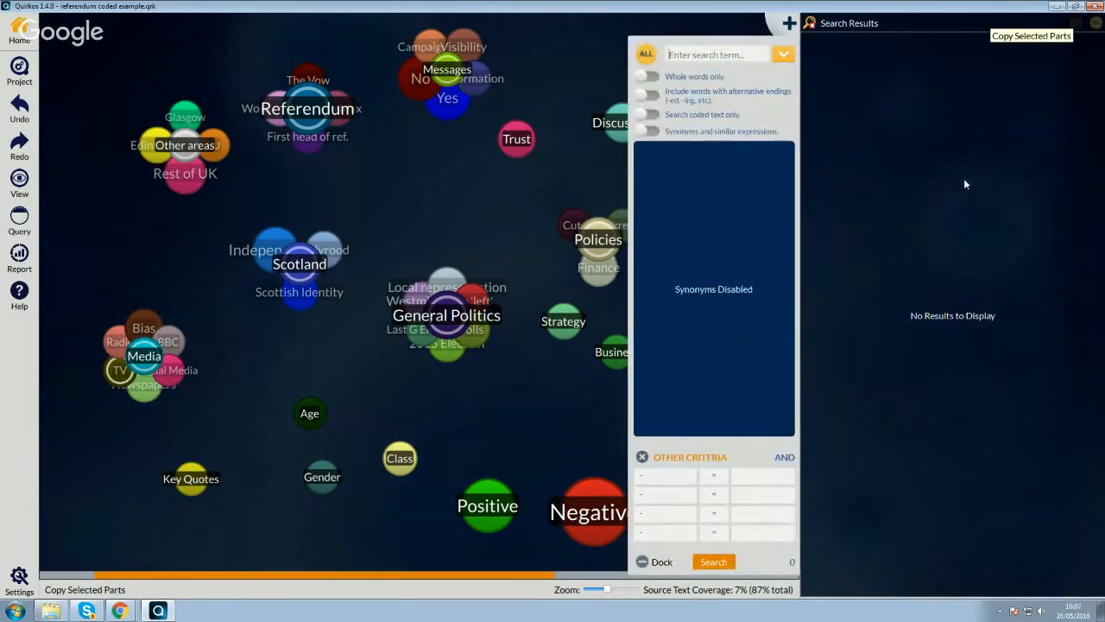
{"action": "type", "text": "trust"}
{"action": "key", "text": "Return"}
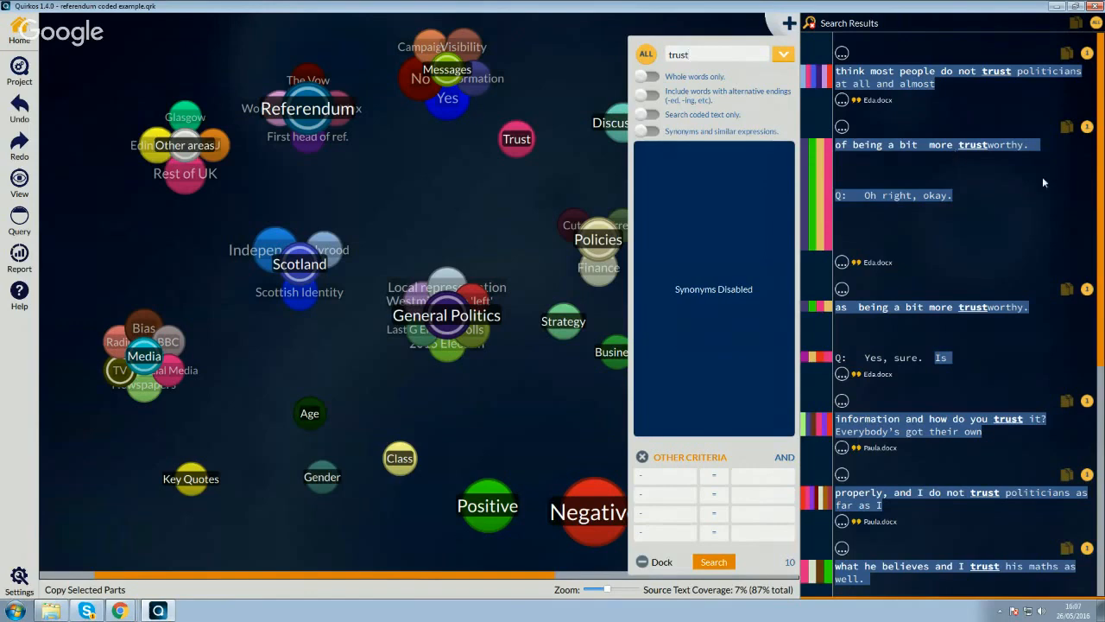
{"action": "left_click_drag", "start_coordinate": [1102, 164], "coordinate": [1102, 467]}
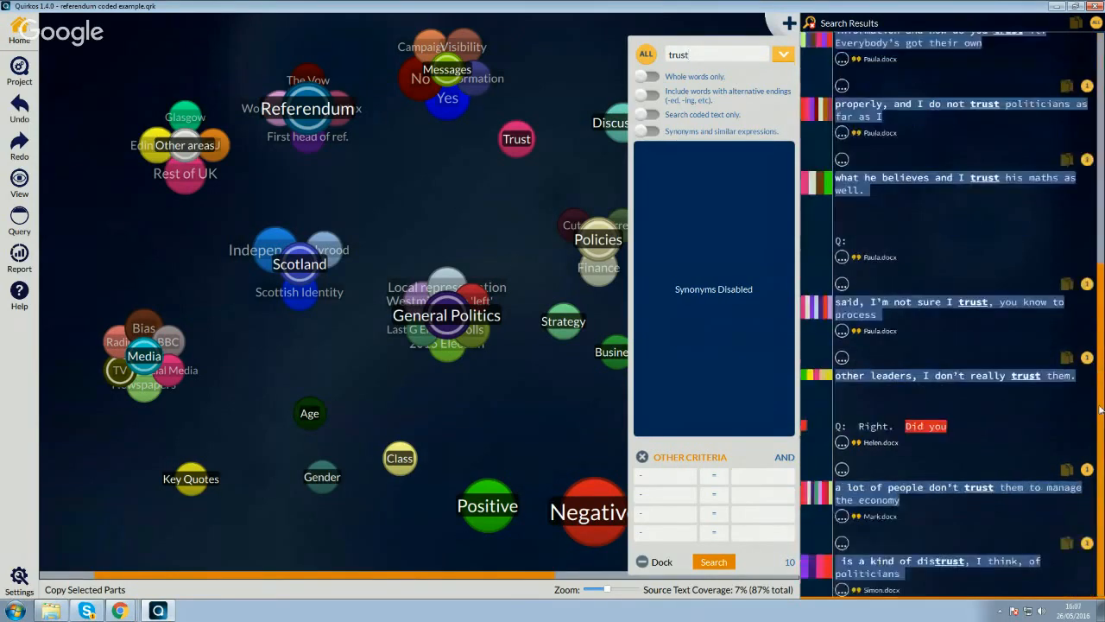
{"action": "left_click", "coordinate": [842, 443]}
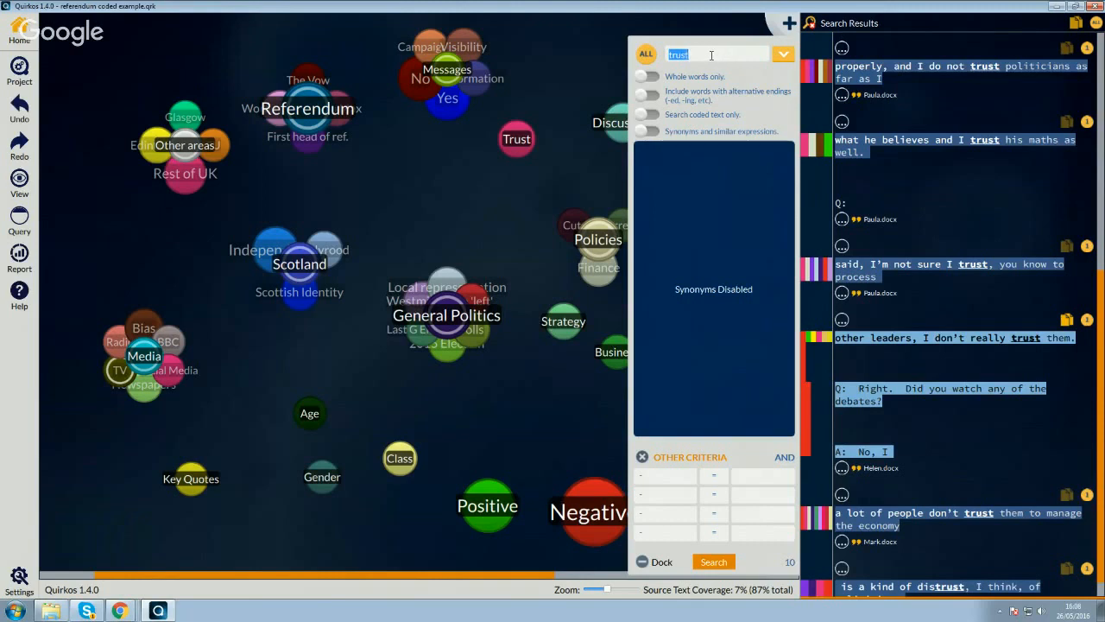
- Search all sources for "skeptical" and clear the search term
{"action": "type", "text": "skeptical"}
{"action": "key", "text": "Return"}
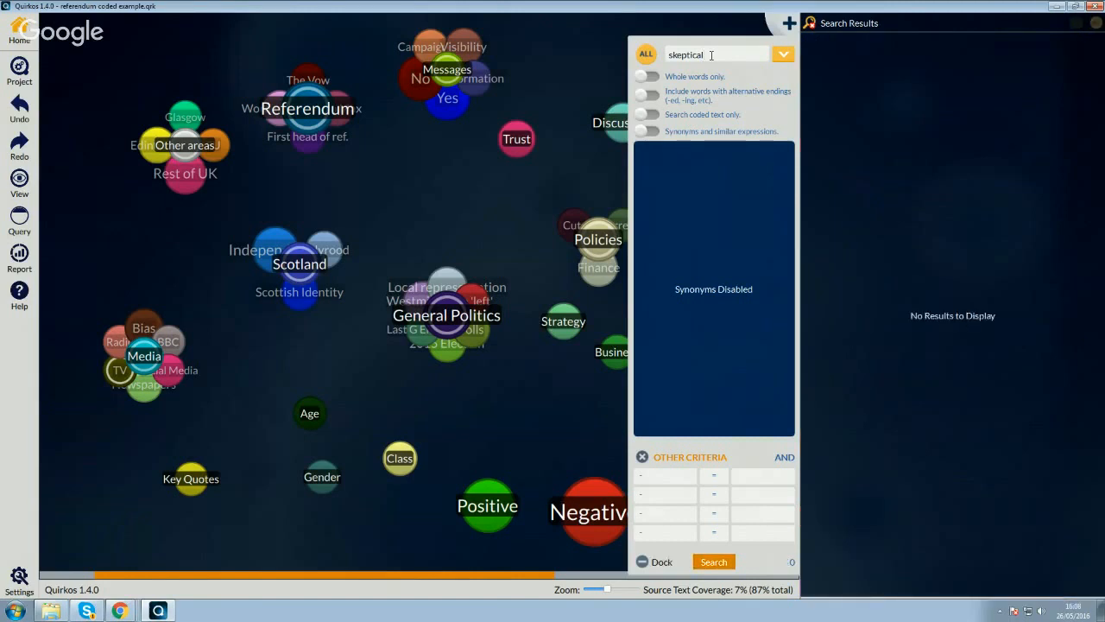
{"action": "left_click_drag", "start_coordinate": [711, 54], "coordinate": [637, 57]}
{"action": "key", "text": "BackSpace"}
{"action": "left_click", "coordinate": [788, 458]}
{"action": "left_click", "coordinate": [789, 458]}
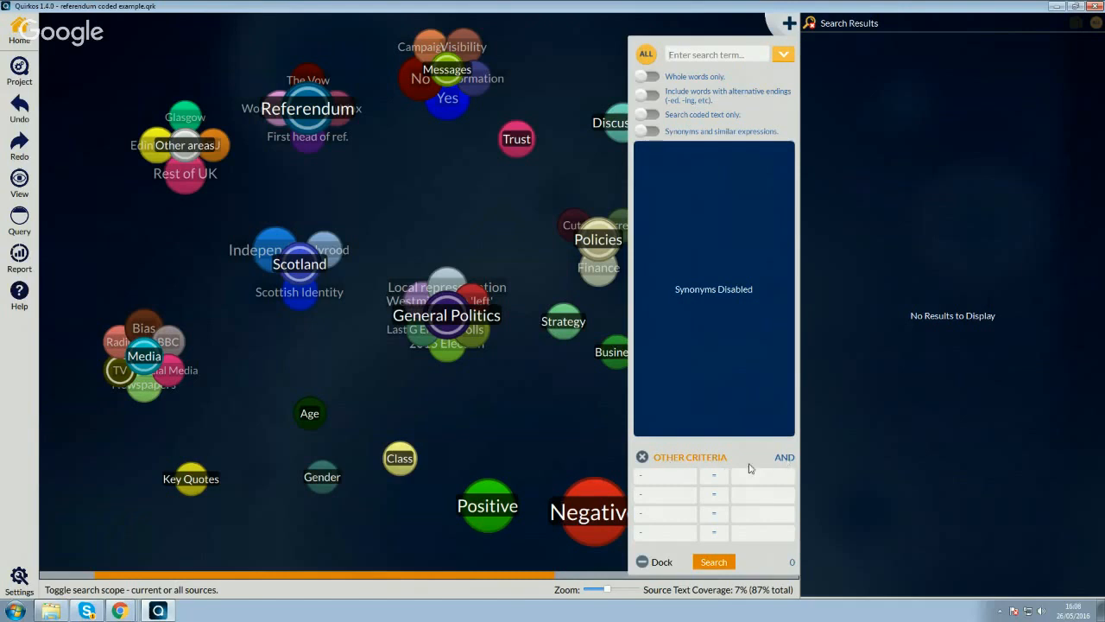
- Search for "yes" only in text coded with the Quirk "#1: Messages"
{"action": "left_click", "coordinate": [669, 481]}
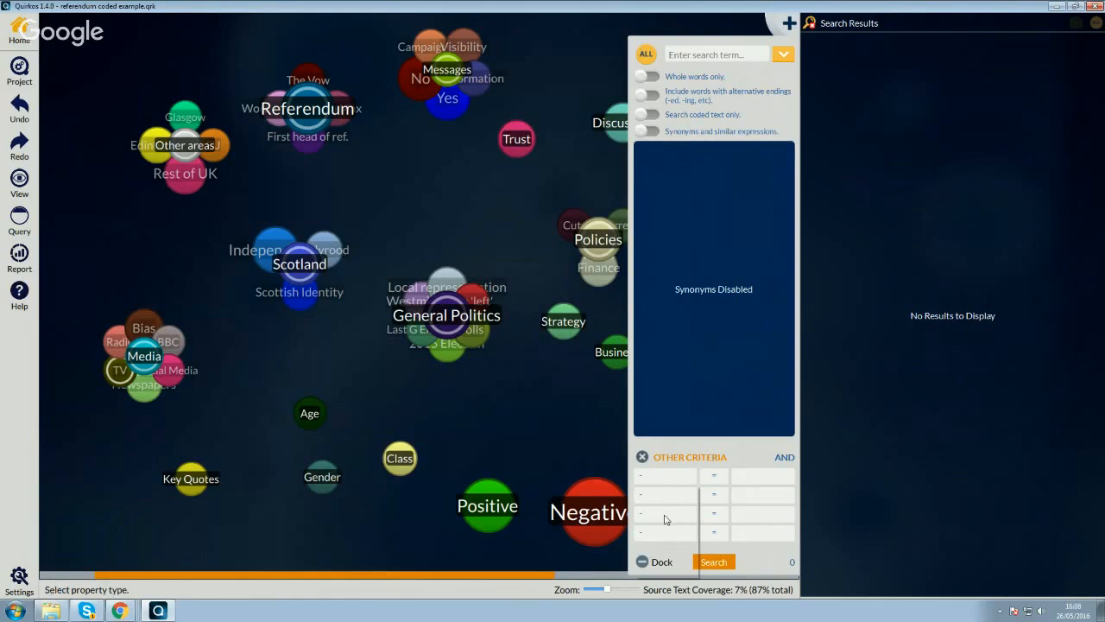
{"action": "left_click", "coordinate": [665, 519]}
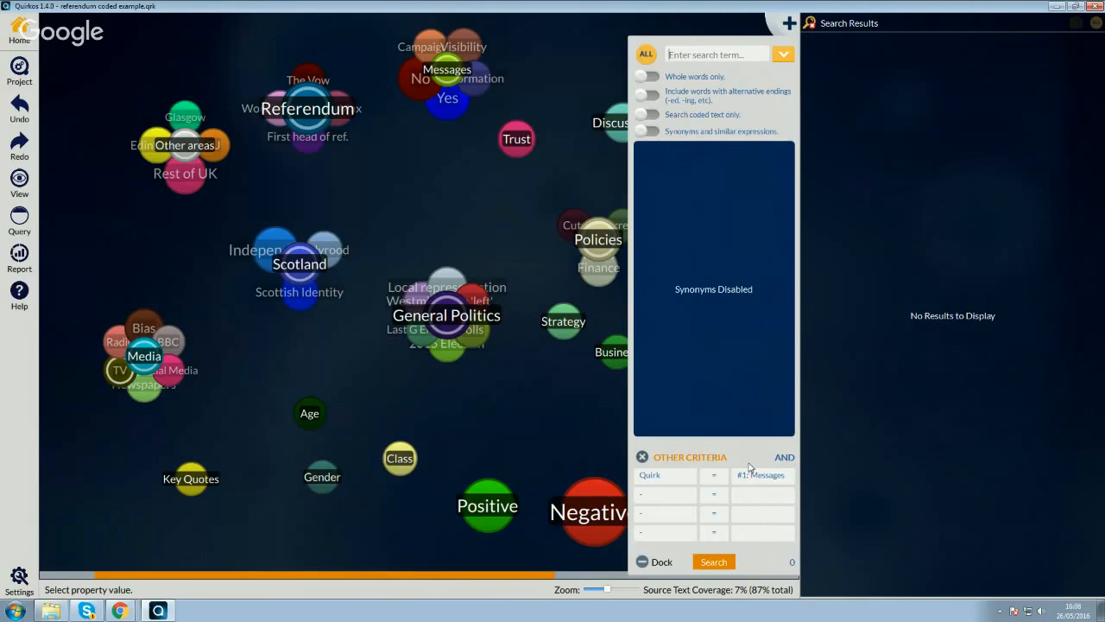
{"action": "left_click", "coordinate": [729, 50]}
{"action": "type", "text": "yes"}
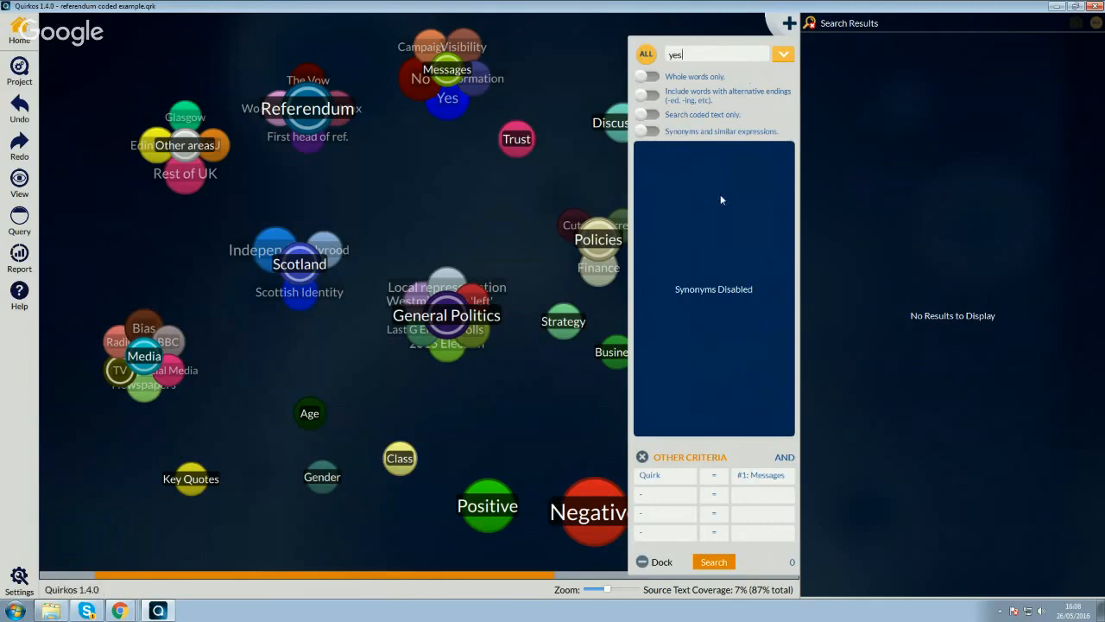
{"action": "left_click", "coordinate": [714, 563]}
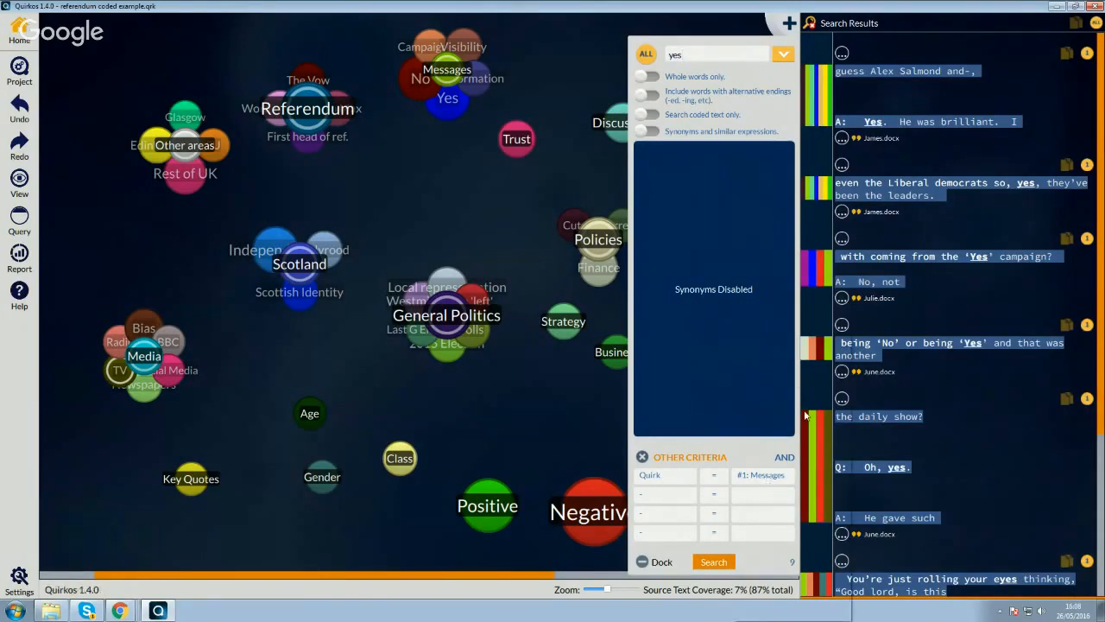
- Add the Quirk "#12: Yes" as a second criterion and rerun the "yes" search
{"action": "left_click", "coordinate": [700, 397]}
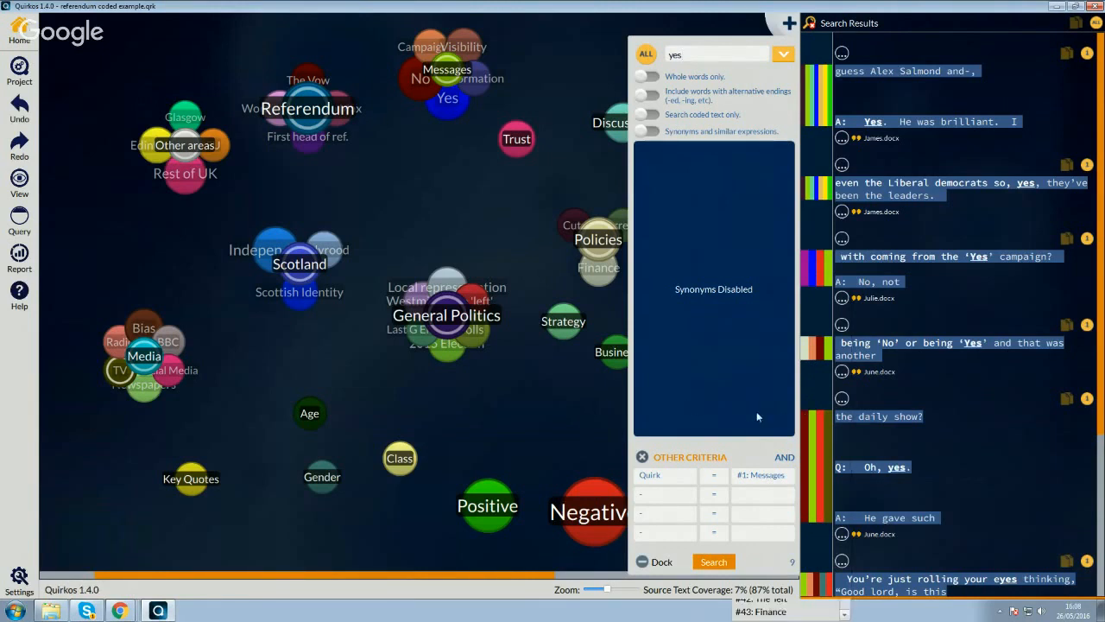
{"action": "left_click", "coordinate": [679, 498]}
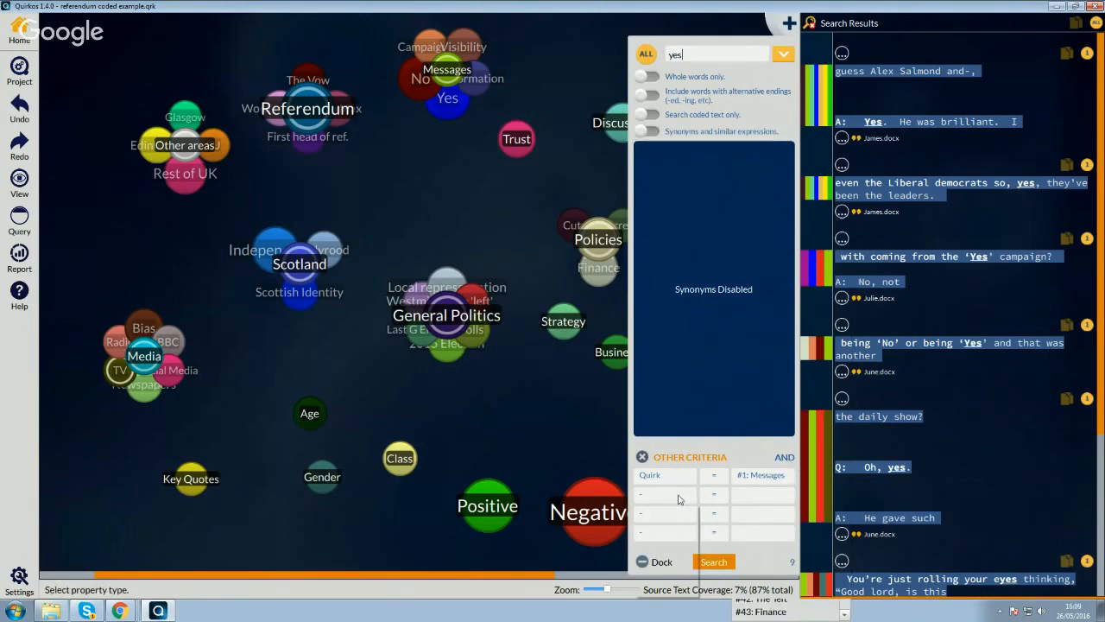
{"action": "left_click", "coordinate": [671, 541]}
{"action": "left_click", "coordinate": [774, 493]}
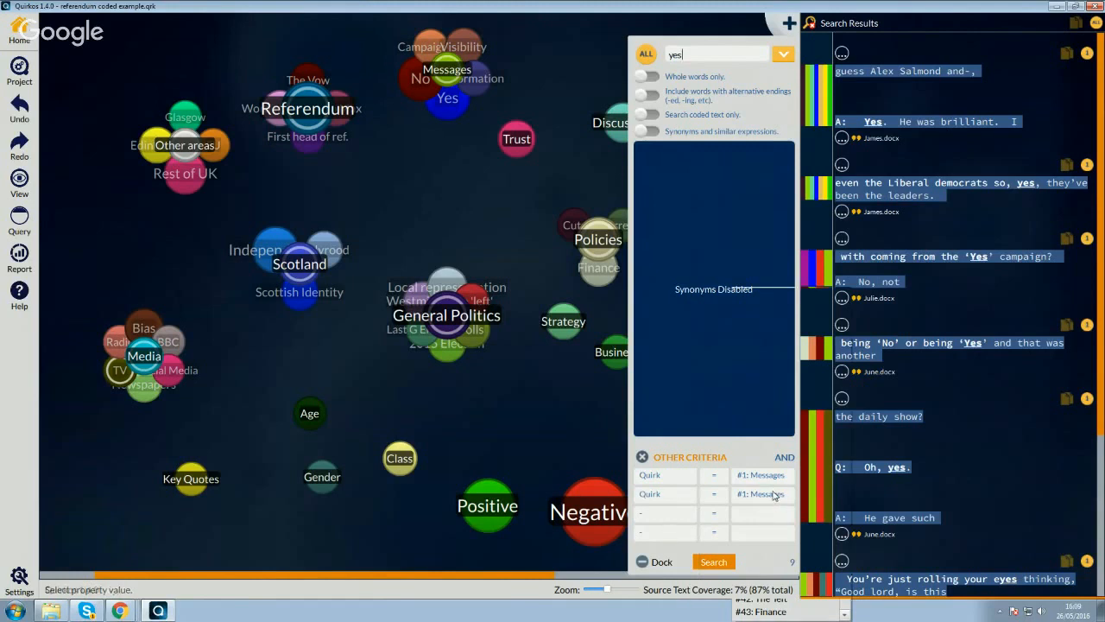
{"action": "left_click", "coordinate": [769, 445]}
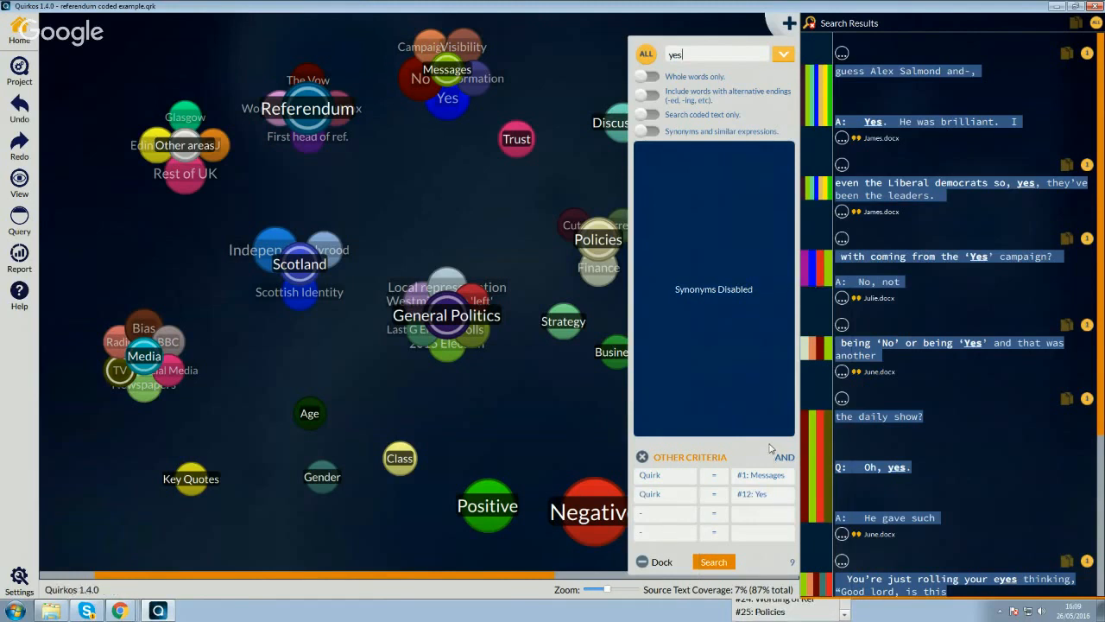
{"action": "left_click", "coordinate": [715, 563]}
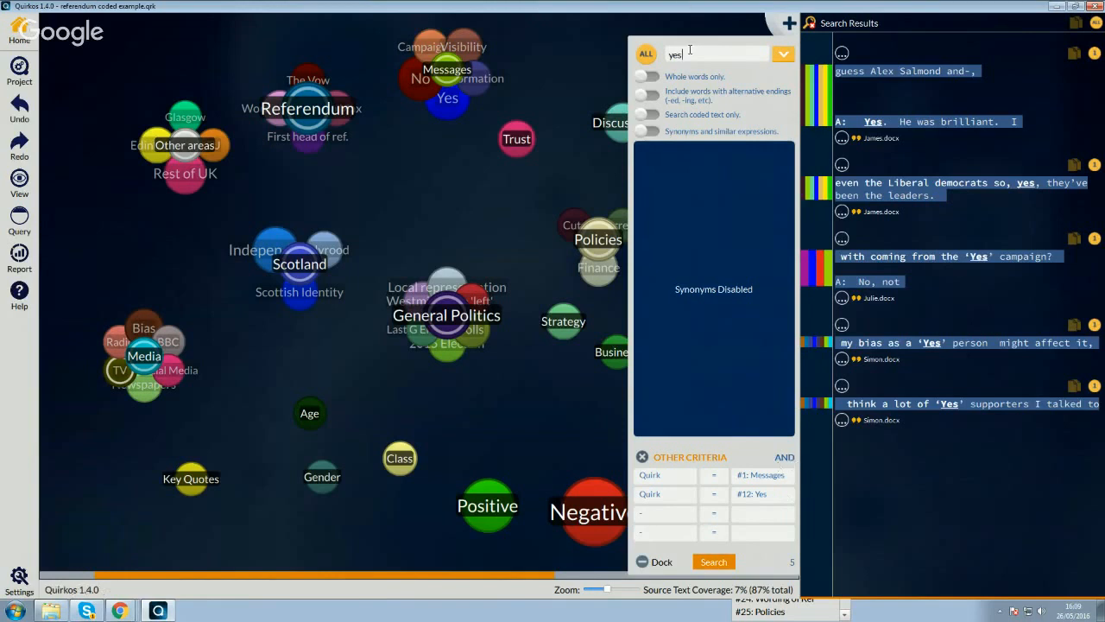
- Rerun the search with the criteria combined by OR, and set the combination back to AND
{"action": "left_click", "coordinate": [785, 457]}
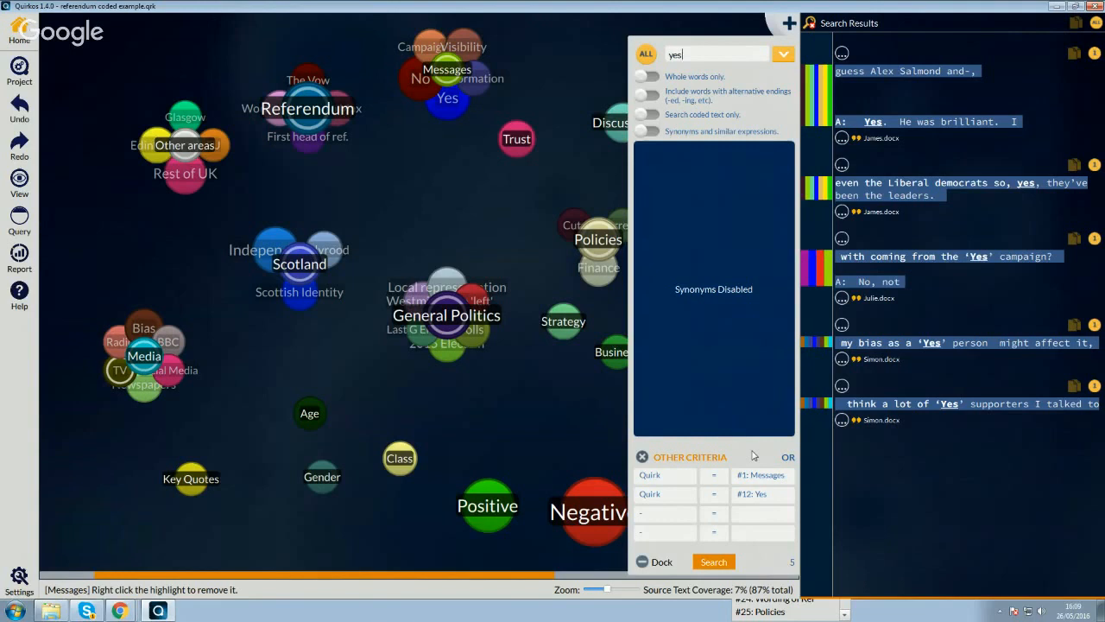
{"action": "left_click", "coordinate": [725, 562]}
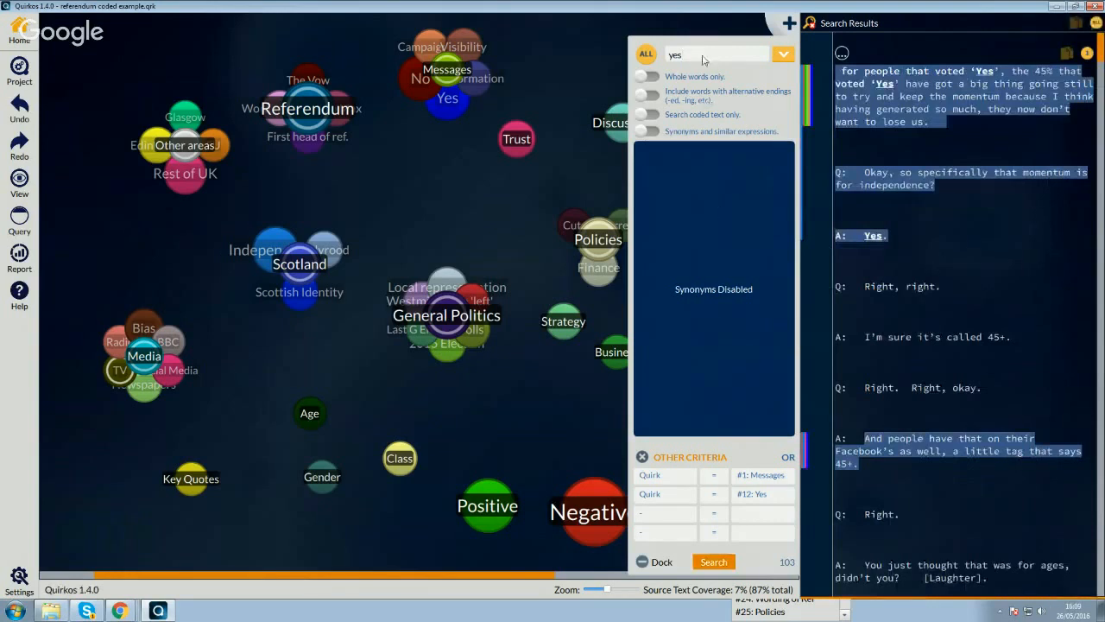
{"action": "left_click", "coordinate": [788, 457]}
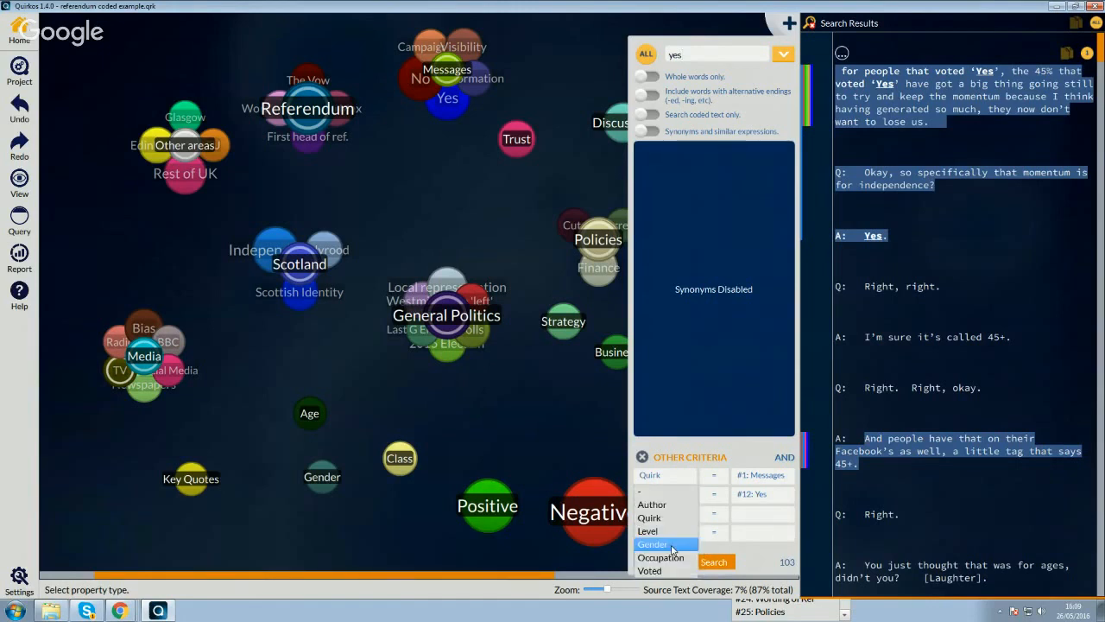
- Set the search criteria to Gender = Female, Occupation = Senior Nurse and Voted = No, combine them with OR, and close the search
{"action": "left_click", "coordinate": [676, 546]}
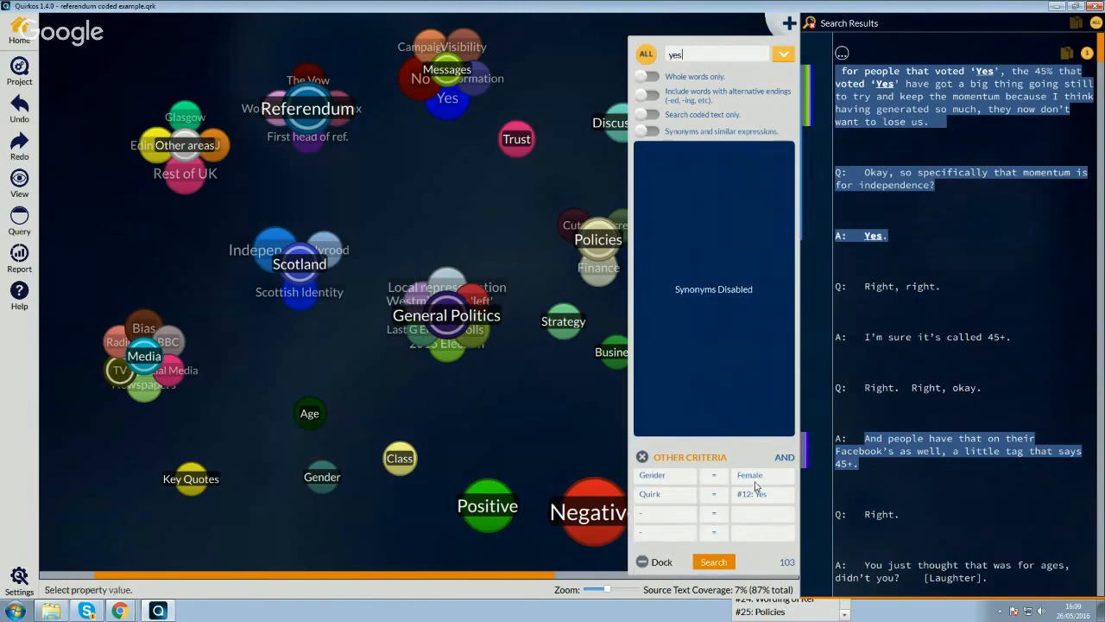
{"action": "left_click", "coordinate": [672, 580]}
{"action": "left_click", "coordinate": [674, 529]}
{"action": "left_click", "coordinate": [678, 611]}
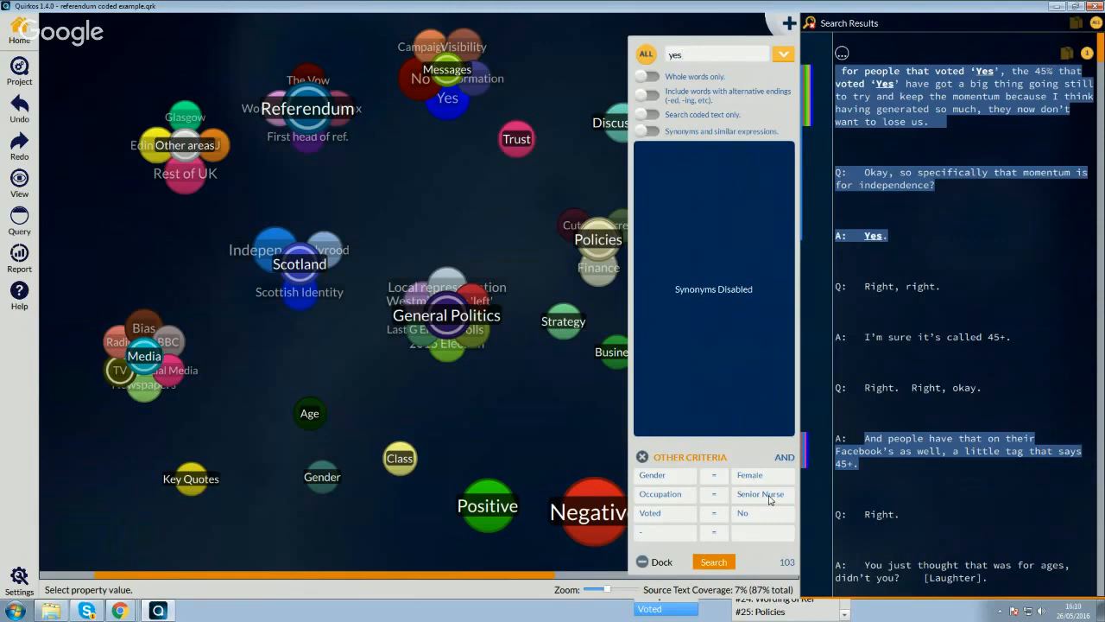
{"action": "left_click", "coordinate": [784, 457]}
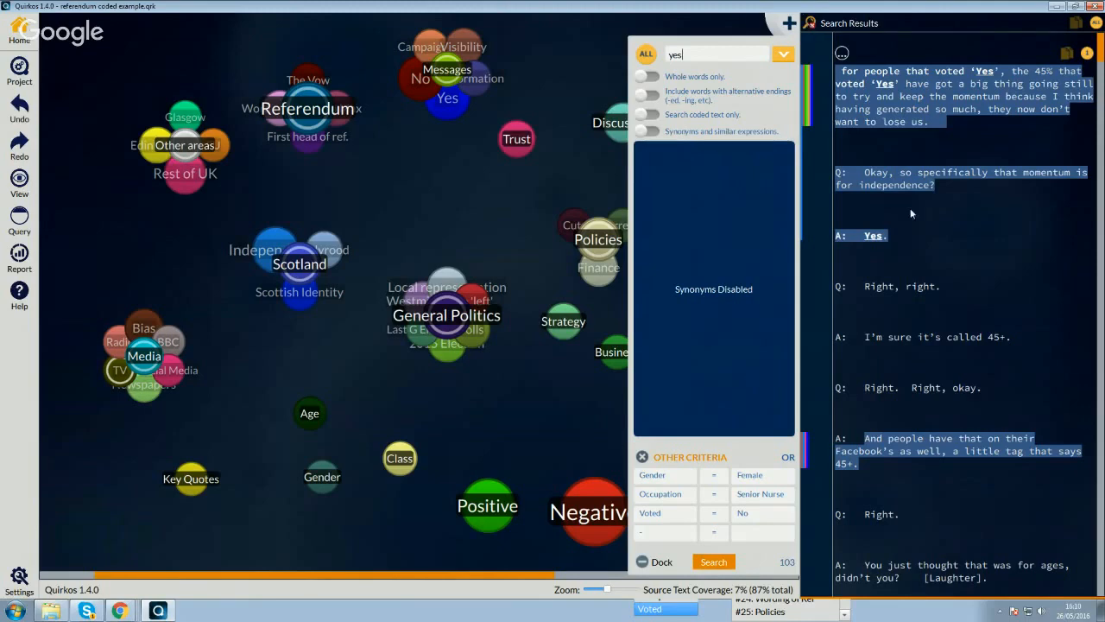
{"action": "key", "text": "ctrl+f"}
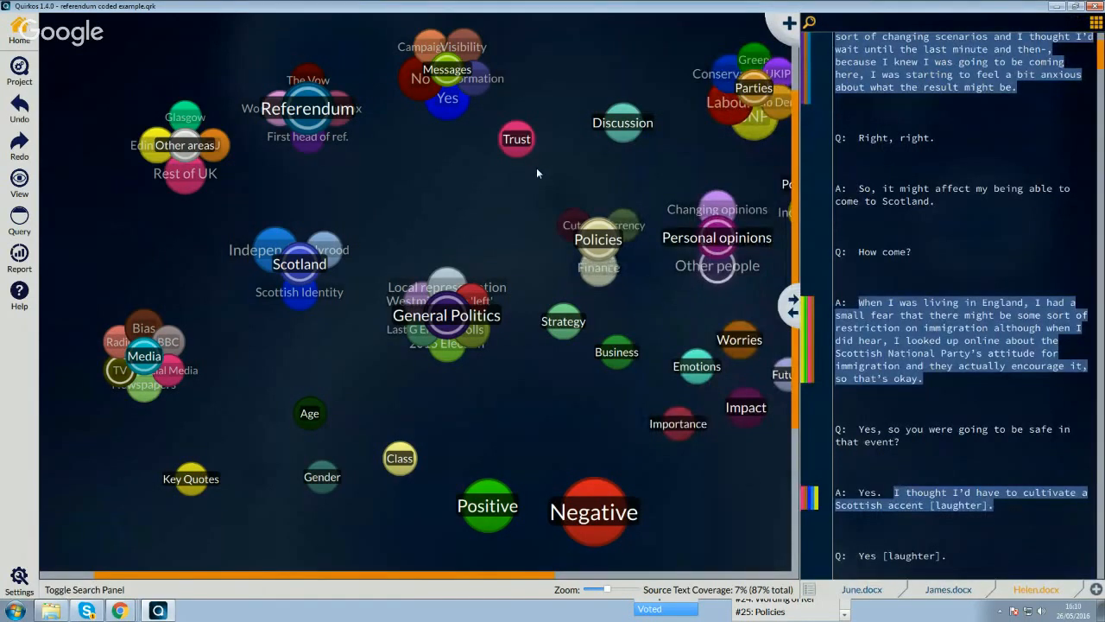
- Open the Scotland theme's coded quotes and examine those under Scottish Identity, Independence and Holyrood
{"action": "mouse_move", "coordinate": [448, 318]}
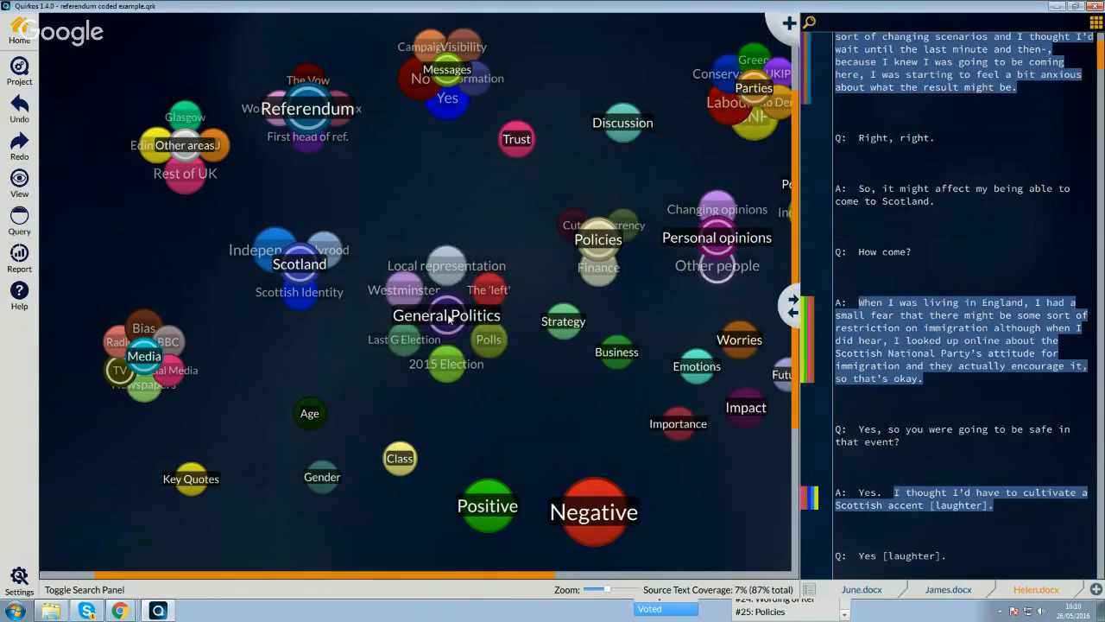
{"action": "mouse_move", "coordinate": [313, 274]}
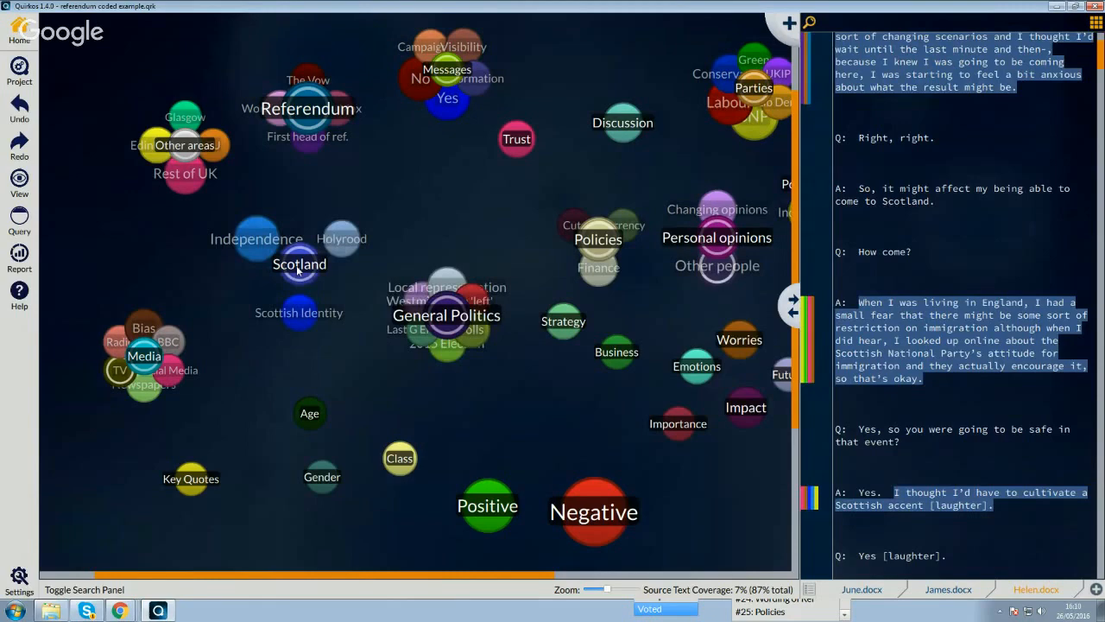
{"action": "double_click", "coordinate": [297, 268]}
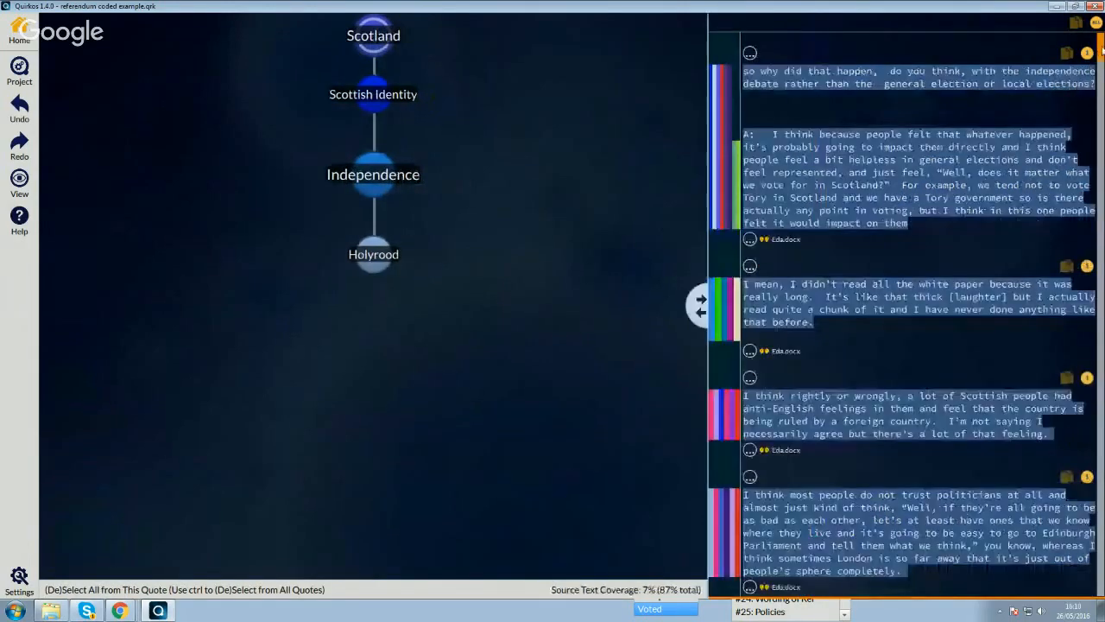
{"action": "left_click_drag", "start_coordinate": [1100, 54], "coordinate": [1100, 471]}
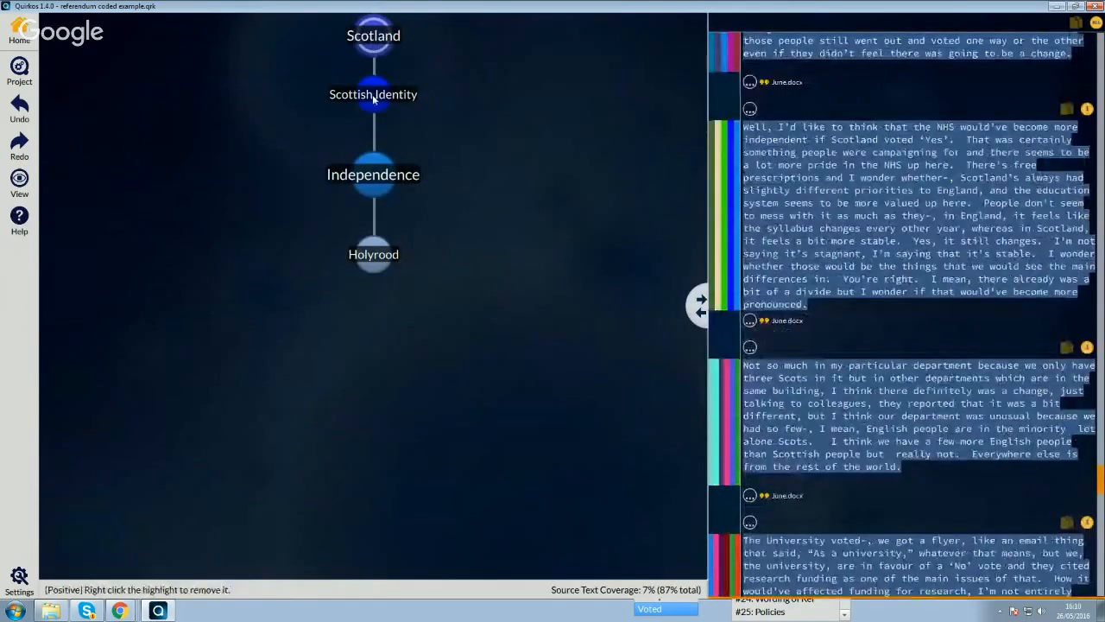
{"action": "left_click", "coordinate": [372, 97]}
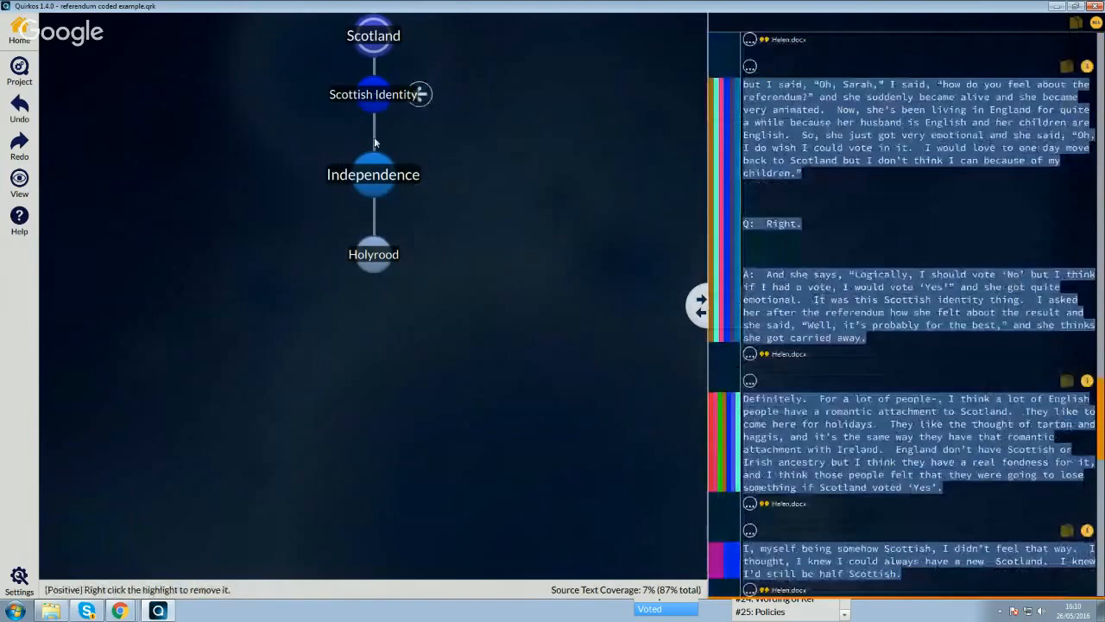
{"action": "left_click", "coordinate": [373, 174]}
{"action": "left_click", "coordinate": [374, 254]}
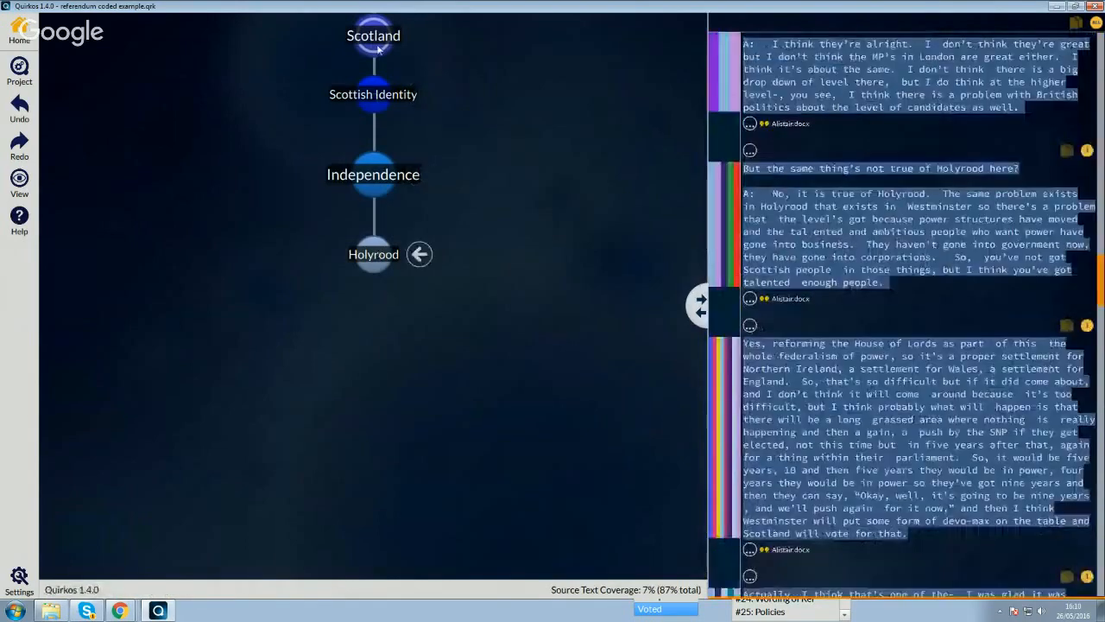
- Review the quotes coded directly to Scotland up to the first ones, and return to the main canvas
{"action": "left_click", "coordinate": [373, 35]}
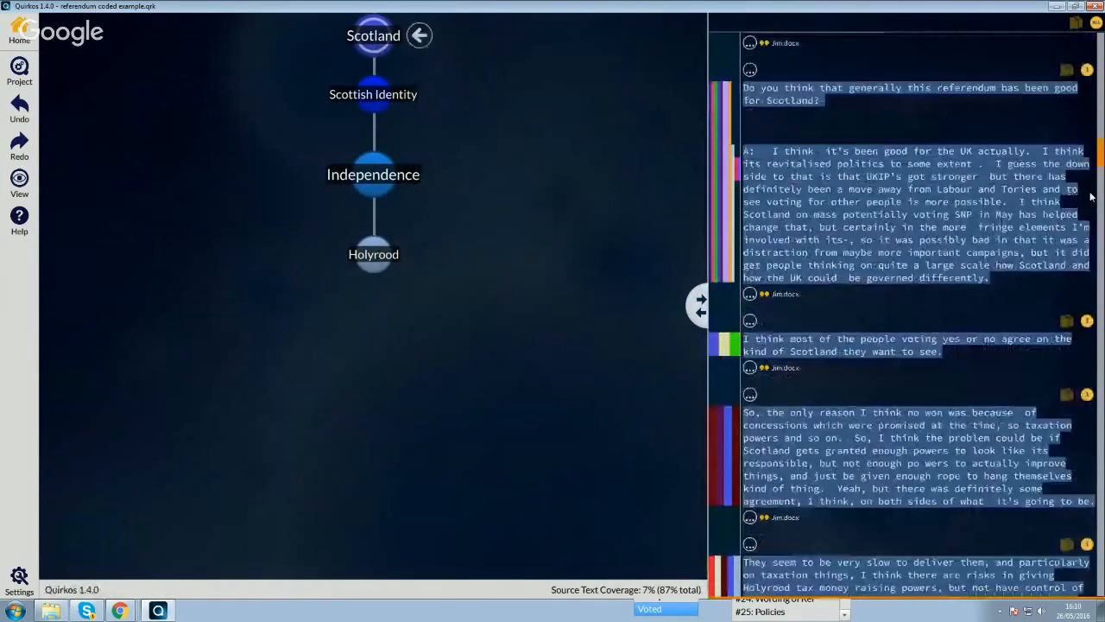
{"action": "scroll", "coordinate": [1091, 197], "scroll_direction": "down", "scroll_amount": 10}
{"action": "scroll", "coordinate": [901, 315], "scroll_direction": "up", "scroll_amount": 10}
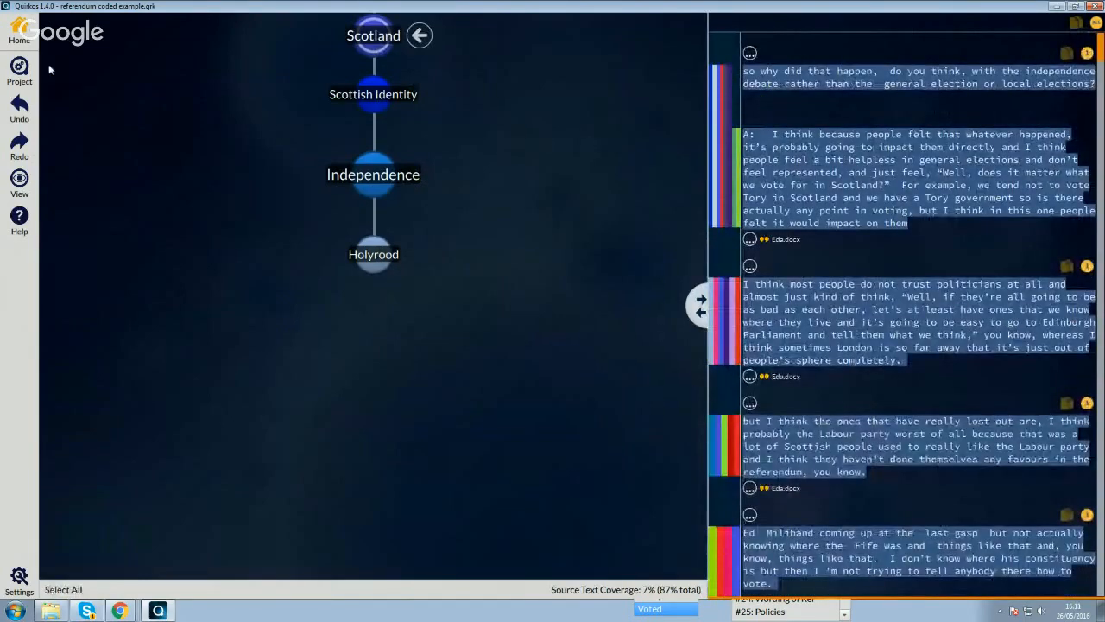
{"action": "left_click", "coordinate": [29, 31]}
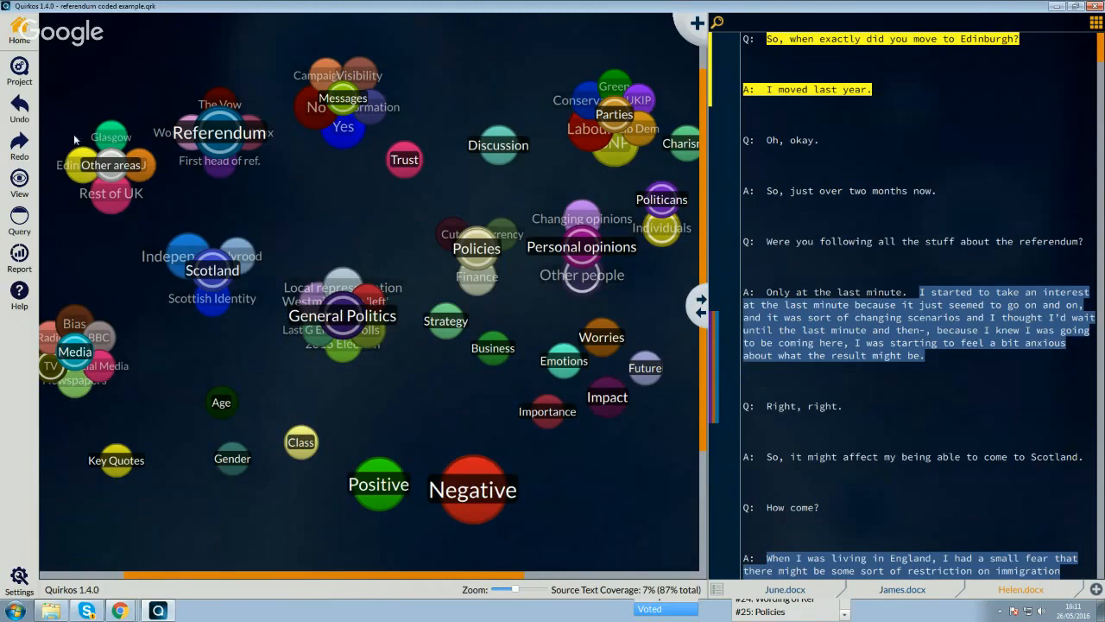
- Open the recent project "coded example - breakfast.qrk" and display its third open source
{"action": "left_click", "coordinate": [41, 78]}
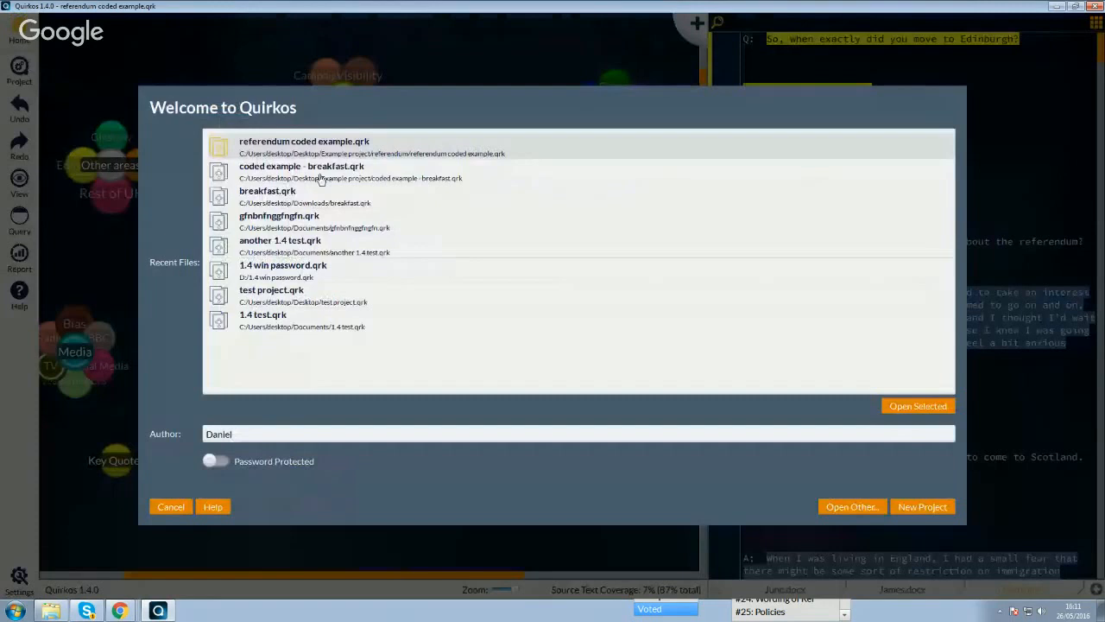
{"action": "left_click", "coordinate": [319, 177]}
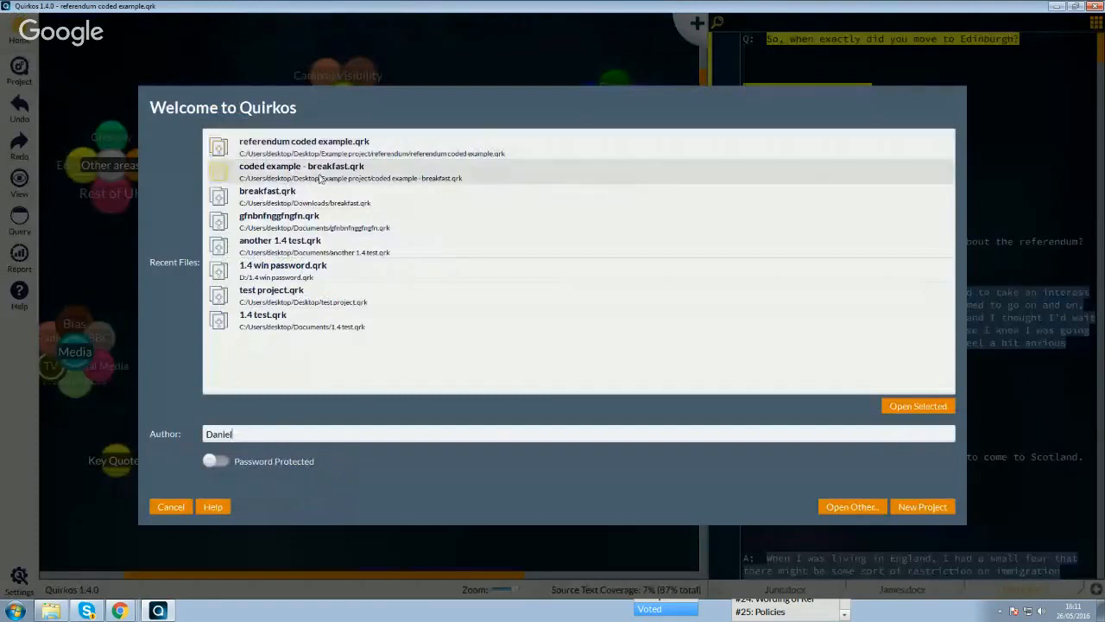
{"action": "double_click", "coordinate": [509, 180]}
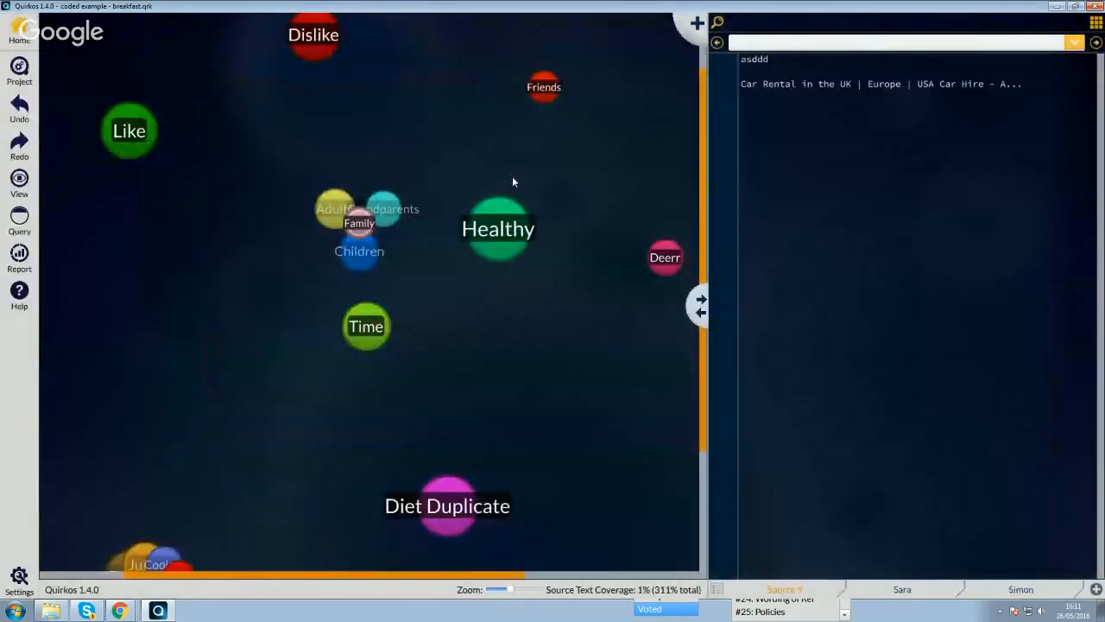
{"action": "left_click", "coordinate": [903, 591]}
{"action": "left_click", "coordinate": [1019, 590]}
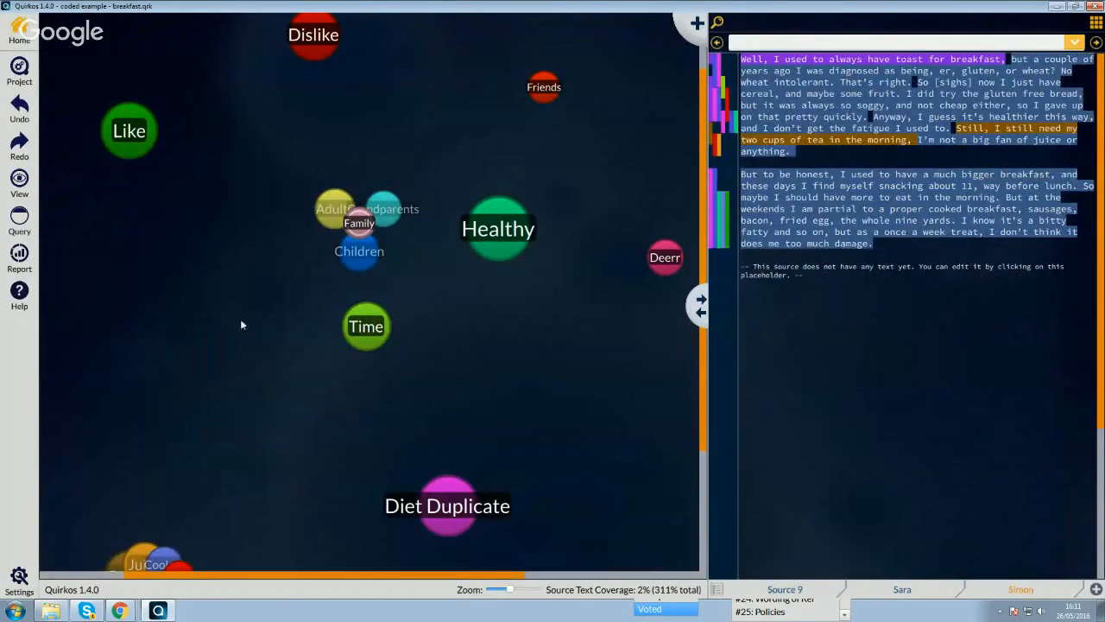
- Generate a project report, view it fullscreen, and examine the source lengths and quote counts in the Sources Summary
{"action": "left_click", "coordinate": [19, 253]}
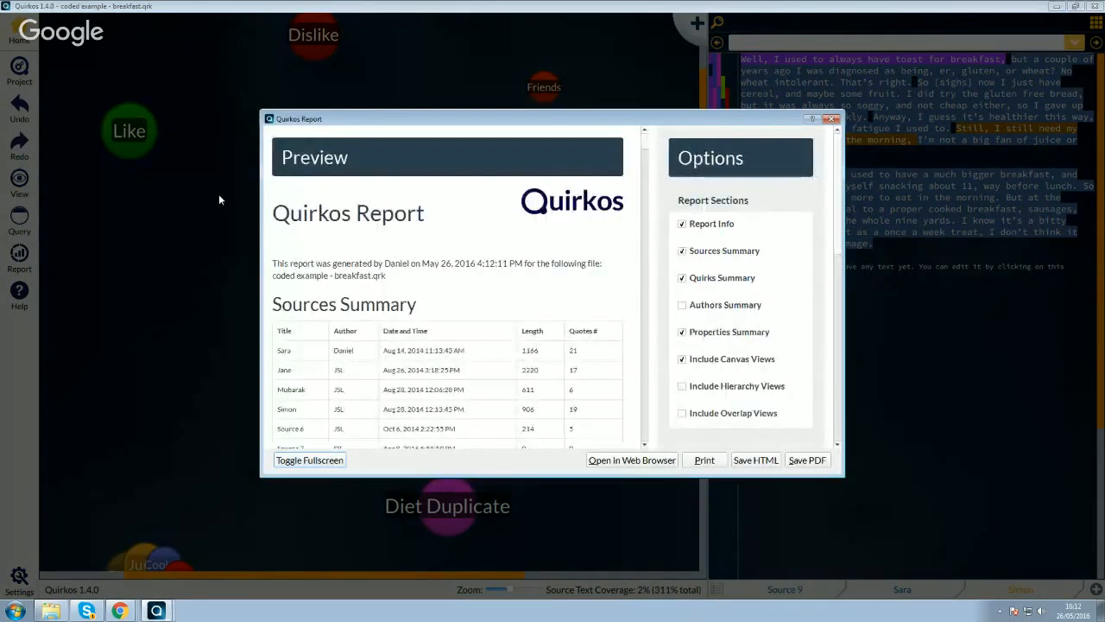
{"action": "left_click", "coordinate": [308, 460]}
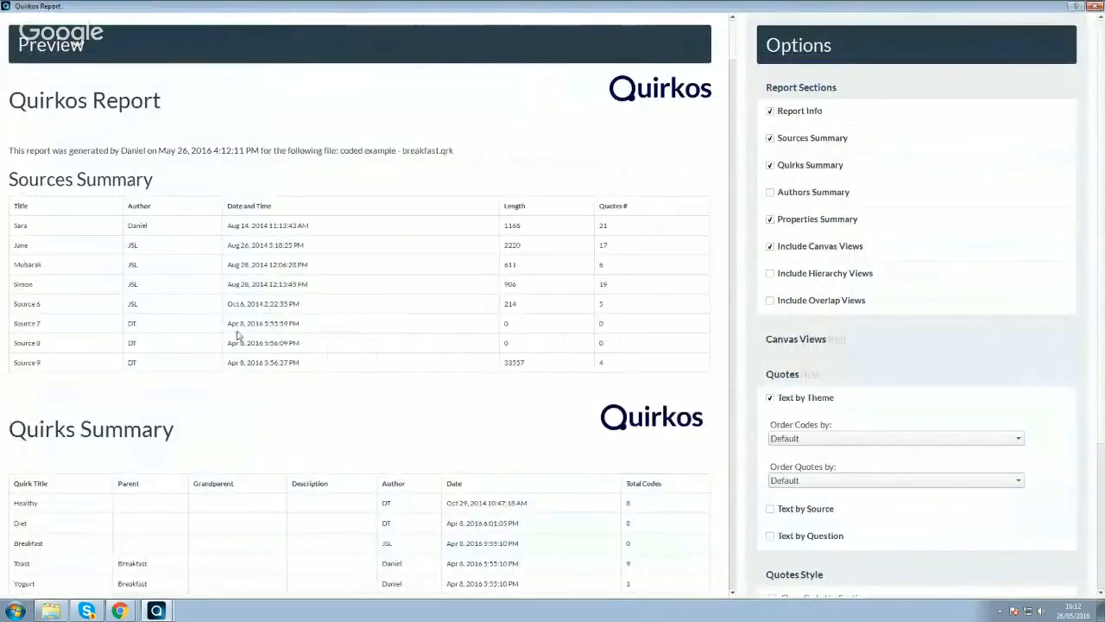
{"action": "left_click_drag", "start_coordinate": [11, 180], "coordinate": [182, 178]}
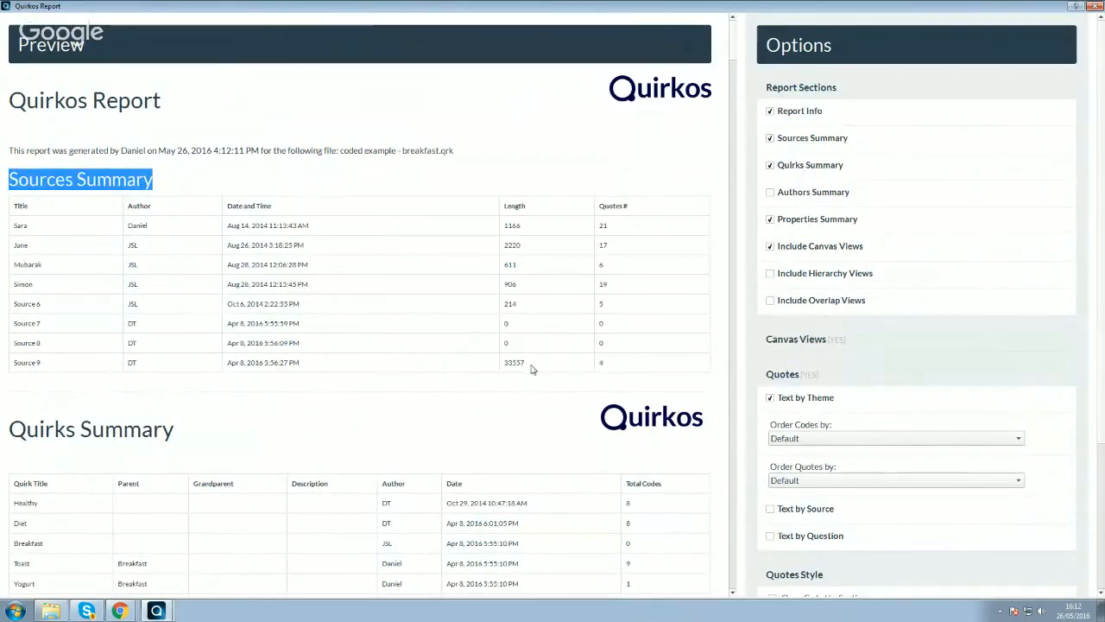
{"action": "left_click_drag", "start_coordinate": [531, 368], "coordinate": [492, 363]}
{"action": "left_click", "coordinate": [528, 294]}
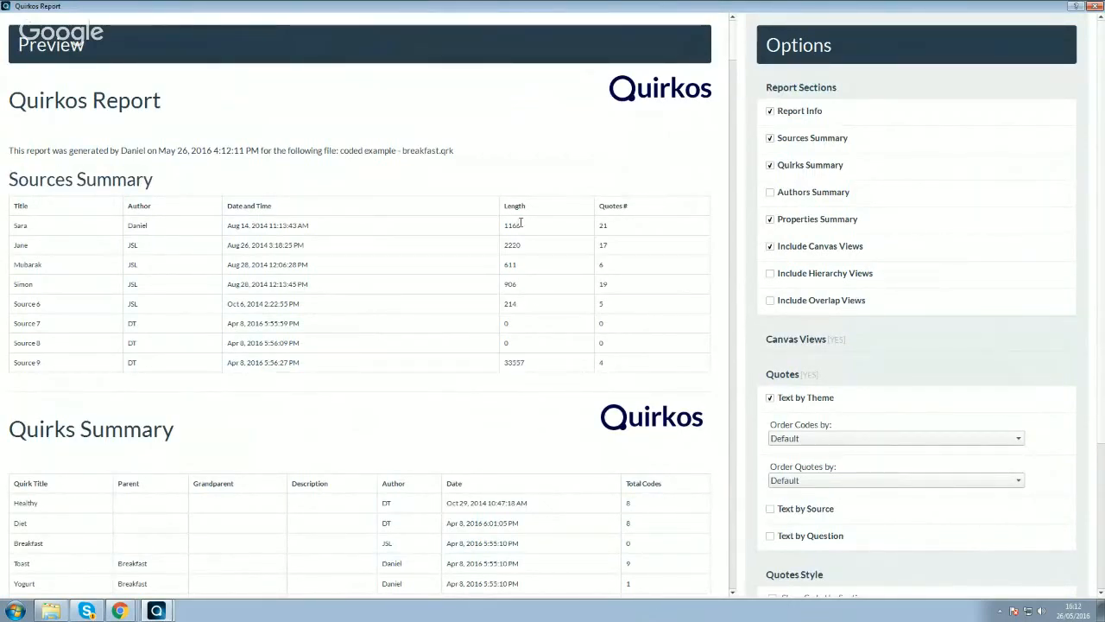
{"action": "left_click_drag", "start_coordinate": [520, 222], "coordinate": [505, 224]}
{"action": "double_click", "coordinate": [602, 225]}
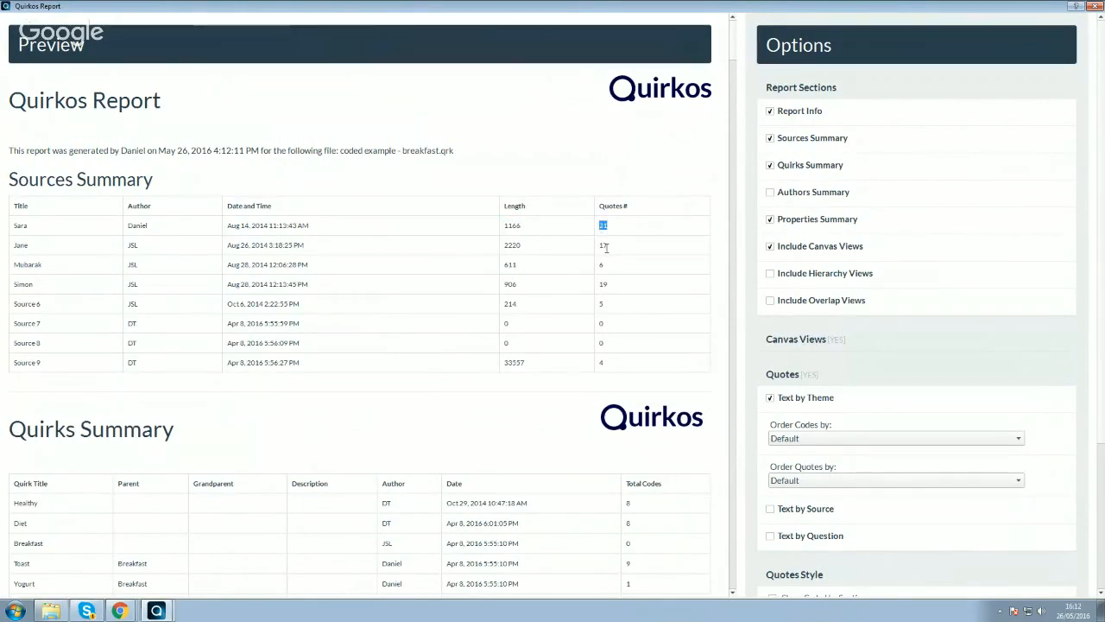
- Examine the Quirks Summary table, including the author, date and total codes of the Healthy Quirk
{"action": "scroll", "coordinate": [607, 248], "scroll_direction": "down", "scroll_amount": 2}
{"action": "scroll", "coordinate": [607, 248], "scroll_direction": "down", "scroll_amount": 2}
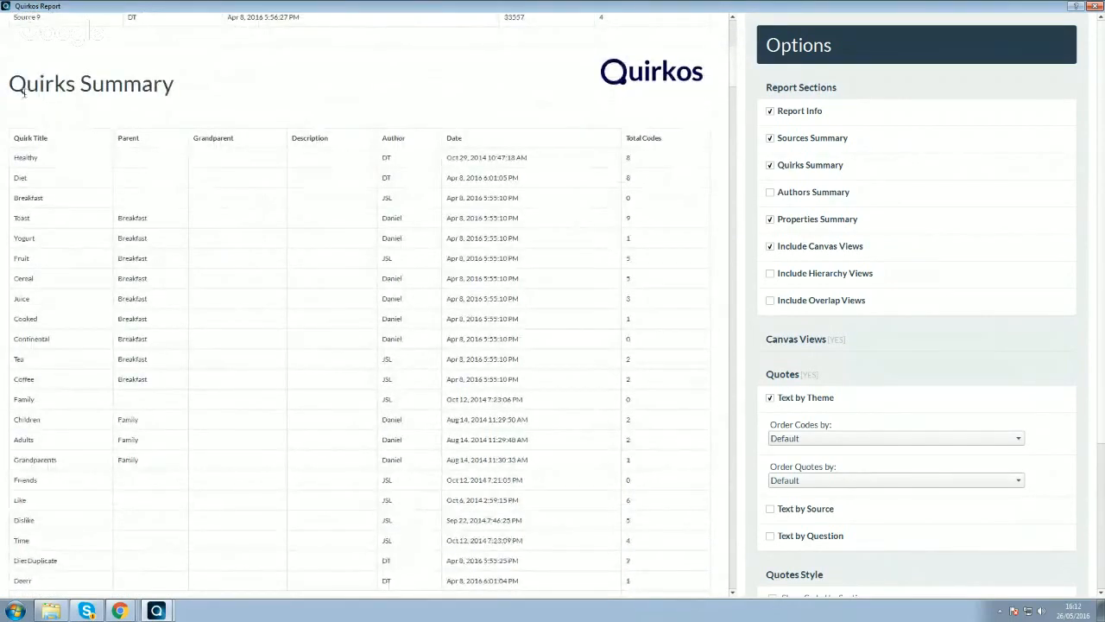
{"action": "left_click_drag", "start_coordinate": [11, 84], "coordinate": [207, 104]}
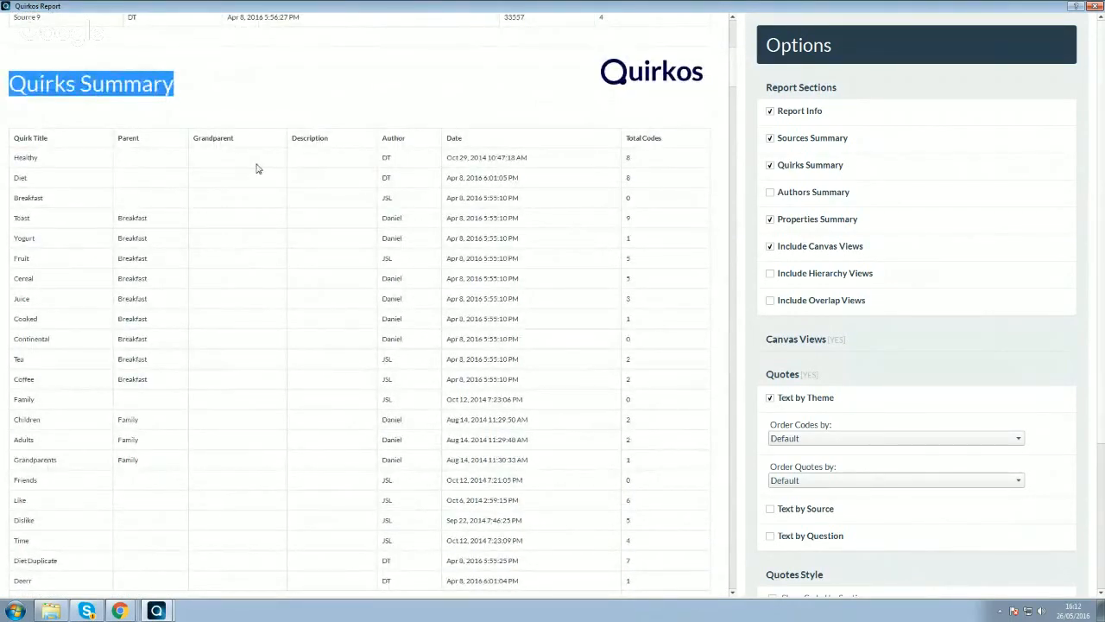
{"action": "left_click", "coordinate": [21, 158]}
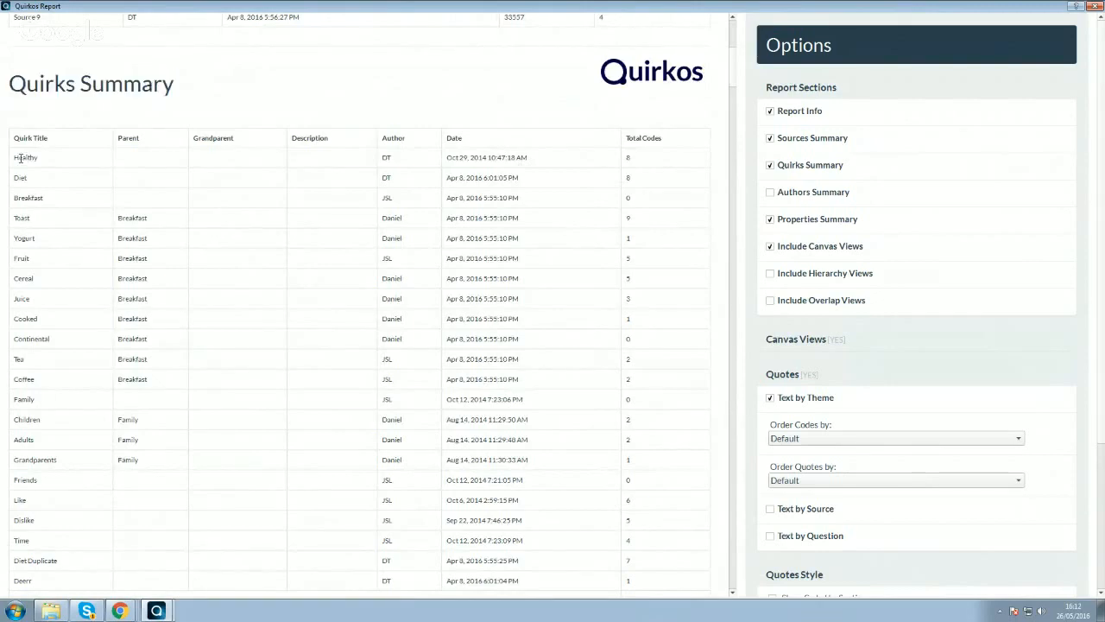
{"action": "left_click_drag", "start_coordinate": [15, 158], "coordinate": [48, 158]}
{"action": "left_click_drag", "start_coordinate": [397, 158], "coordinate": [373, 161]}
{"action": "left_click", "coordinate": [393, 161]}
{"action": "left_click_drag", "start_coordinate": [447, 158], "coordinate": [545, 159]}
{"action": "left_click_drag", "start_coordinate": [644, 160], "coordinate": [627, 157]}
{"action": "scroll", "coordinate": [606, 229], "scroll_direction": "down", "scroll_amount": 3}
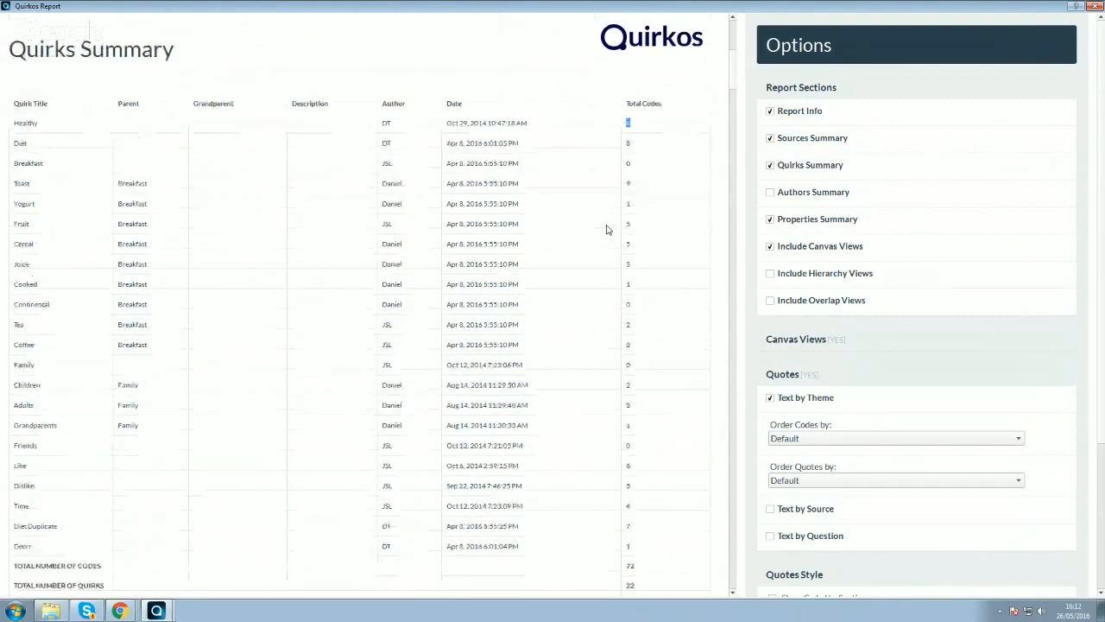
{"action": "scroll", "coordinate": [606, 229], "scroll_direction": "up", "scroll_amount": 2}
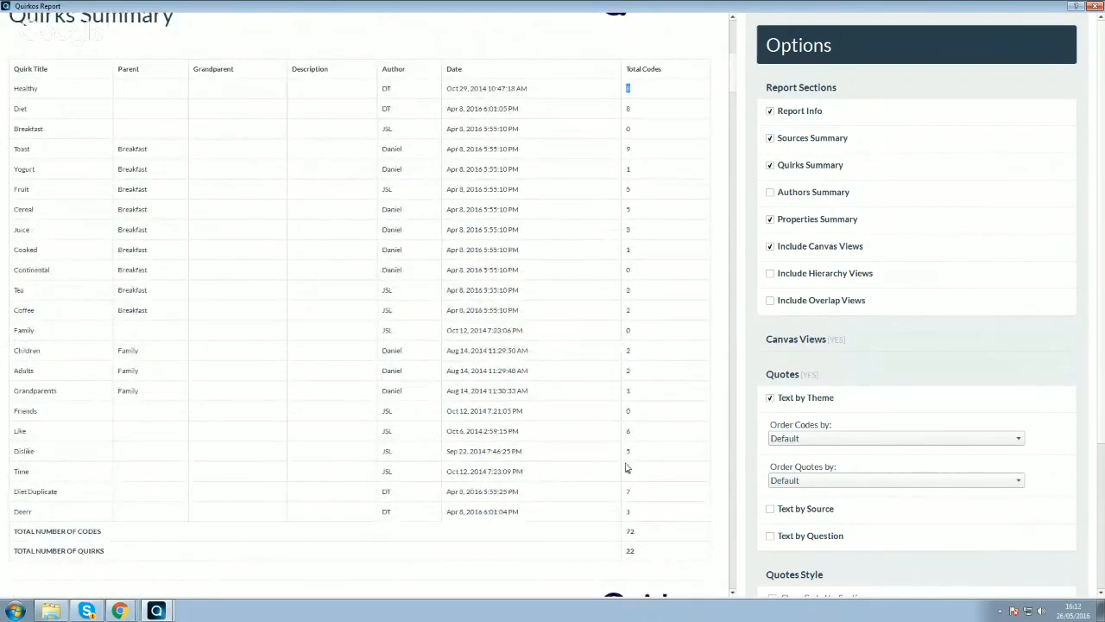
- Check the total numbers of codes and Quirks, and the parent of the Children Quirk in the summary
{"action": "left_click_drag", "start_coordinate": [636, 531], "coordinate": [622, 531]}
{"action": "left_click", "coordinate": [642, 537]}
{"action": "mouse_move", "coordinate": [637, 534]}
{"action": "left_mouse_down"}
{"action": "mouse_move", "coordinate": [623, 533]}
{"action": "mouse_move", "coordinate": [628, 551]}
{"action": "left_mouse_up"}
{"action": "left_click", "coordinate": [637, 555]}
{"action": "left_click_drag", "start_coordinate": [42, 350], "coordinate": [13, 351]}
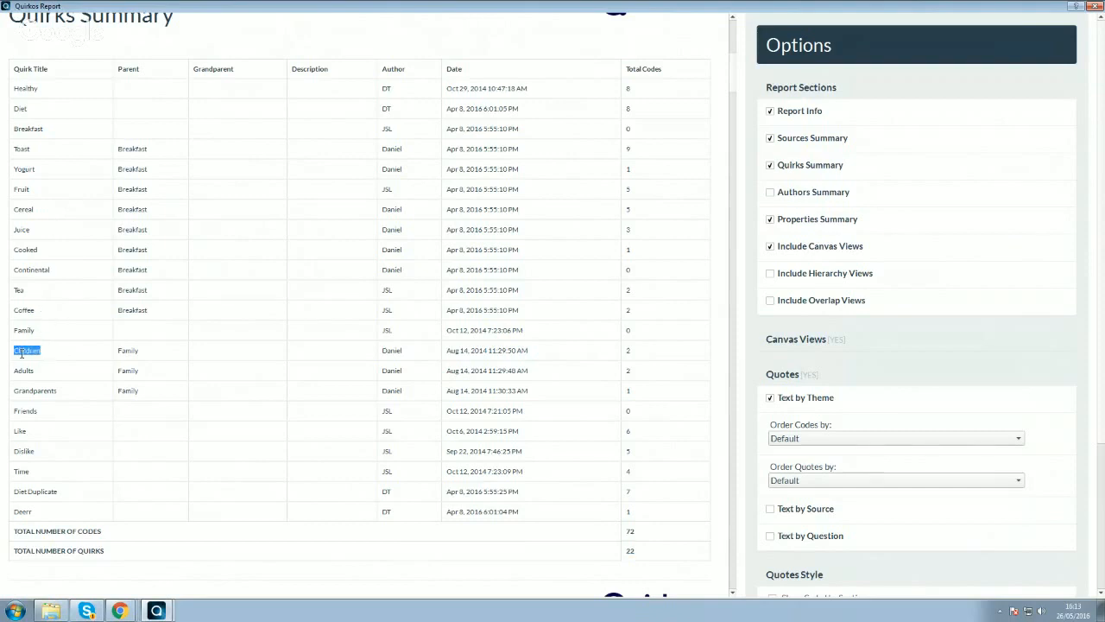
{"action": "left_click_drag", "start_coordinate": [158, 353], "coordinate": [114, 349]}
{"action": "left_click", "coordinate": [50, 157]}
{"action": "left_click_drag", "start_coordinate": [12, 147], "coordinate": [111, 153]}
{"action": "left_click", "coordinate": [113, 176]}
- Exclude the Quirks Summary from the report, review the shortened preview, and close the report
{"action": "left_click", "coordinate": [771, 166]}
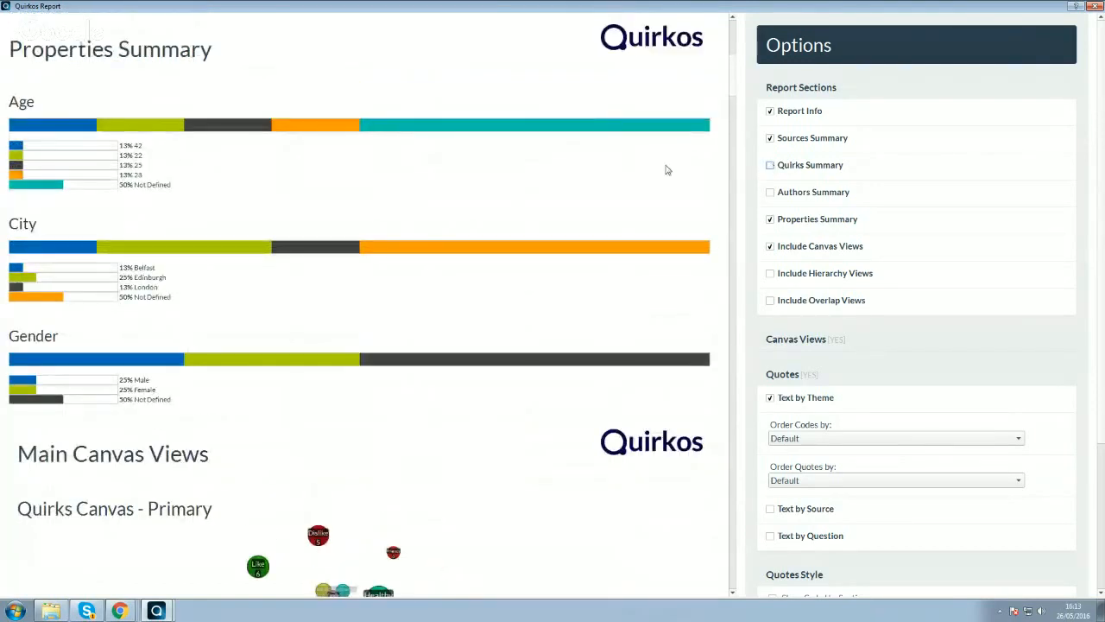
{"action": "scroll", "coordinate": [666, 170], "scroll_direction": "up", "scroll_amount": 3}
{"action": "mouse_move", "coordinate": [734, 51]}
{"action": "left_mouse_down"}
{"action": "mouse_move", "coordinate": [736, 210]}
{"action": "mouse_move", "coordinate": [728, 43]}
{"action": "mouse_move", "coordinate": [724, 55]}
{"action": "left_mouse_up"}
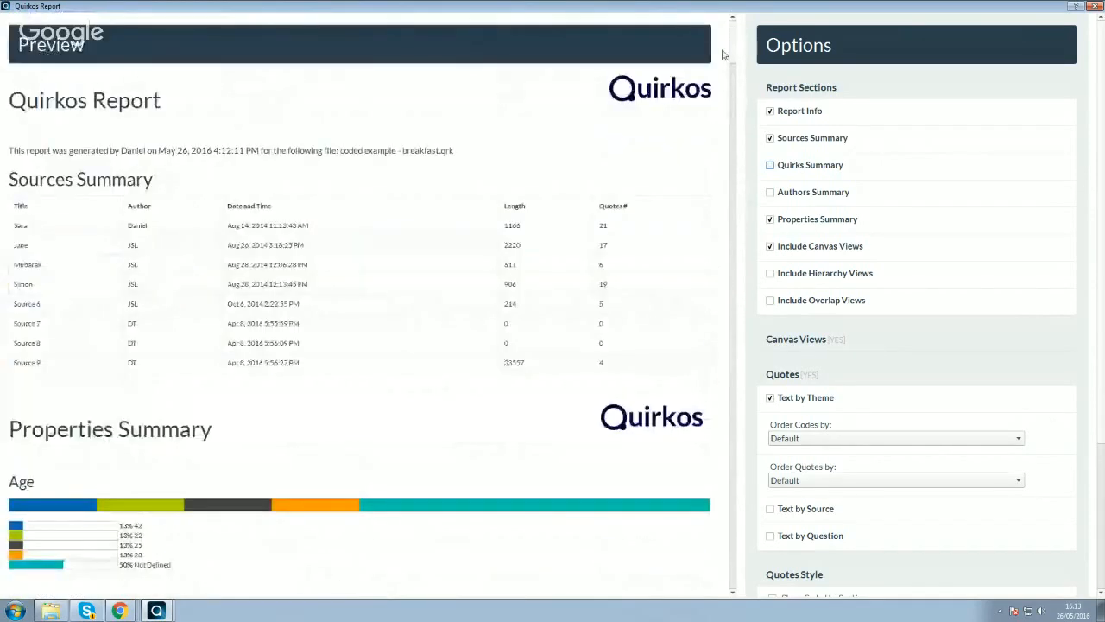
{"action": "double_click", "coordinate": [701, 6]}
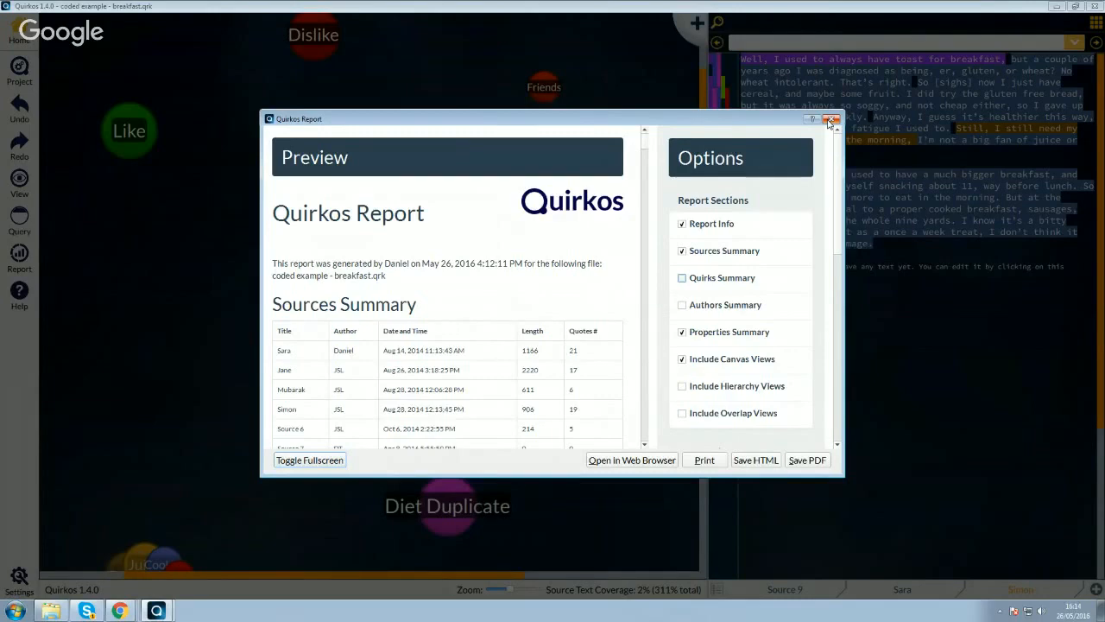
{"action": "left_click", "coordinate": [830, 119]}
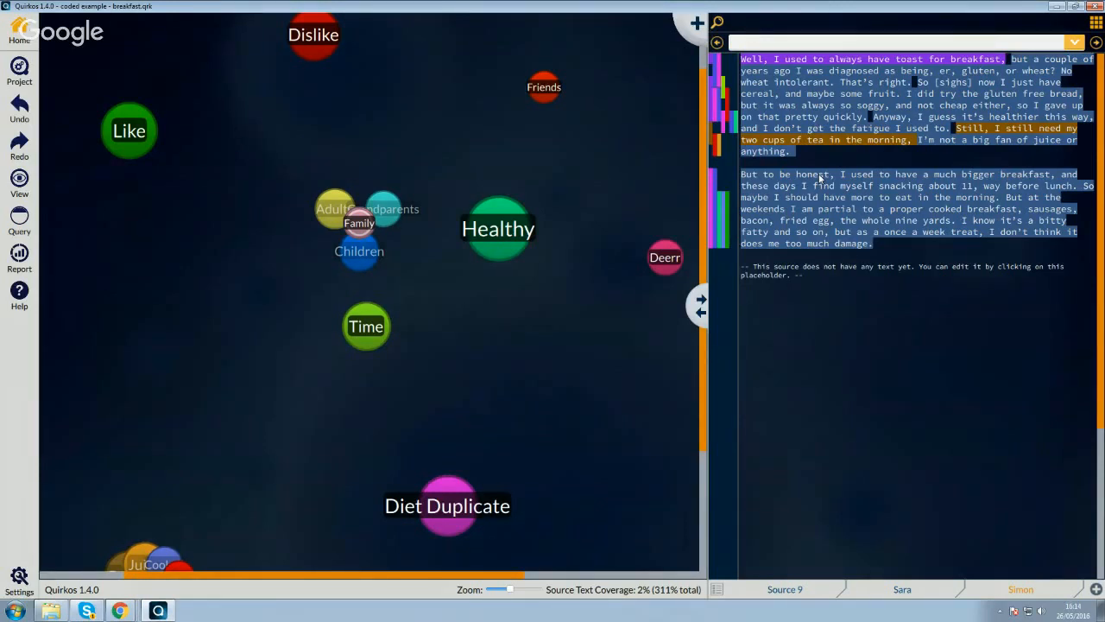
- Look up the support contact in the program's About information and close it
{"action": "left_click", "coordinate": [21, 298]}
{"action": "left_click", "coordinate": [42, 331]}
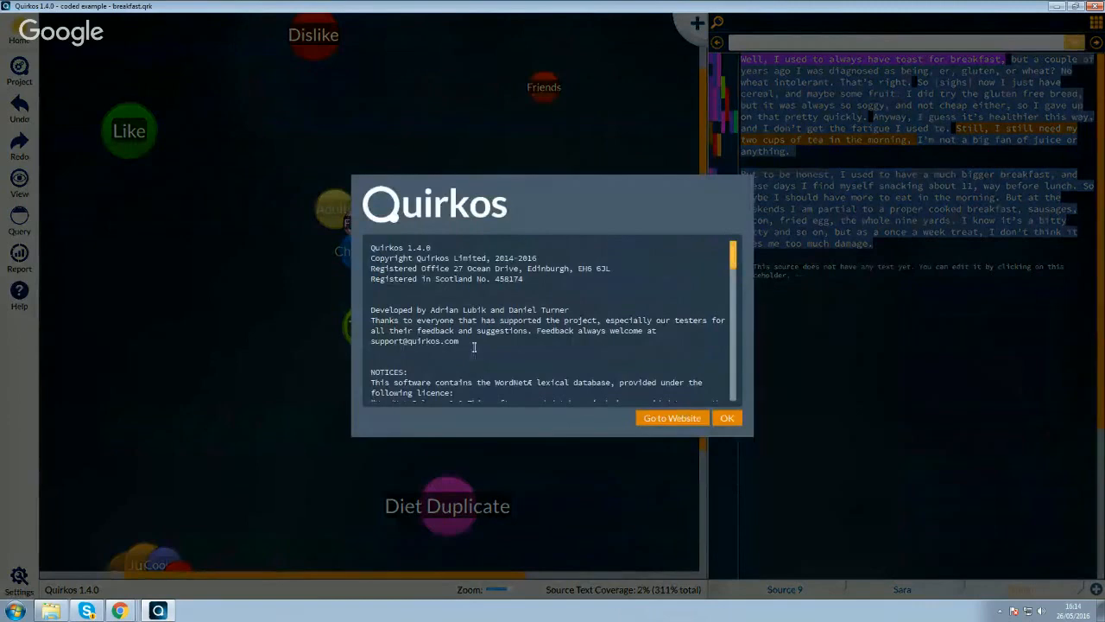
{"action": "left_click_drag", "start_coordinate": [472, 343], "coordinate": [370, 341]}
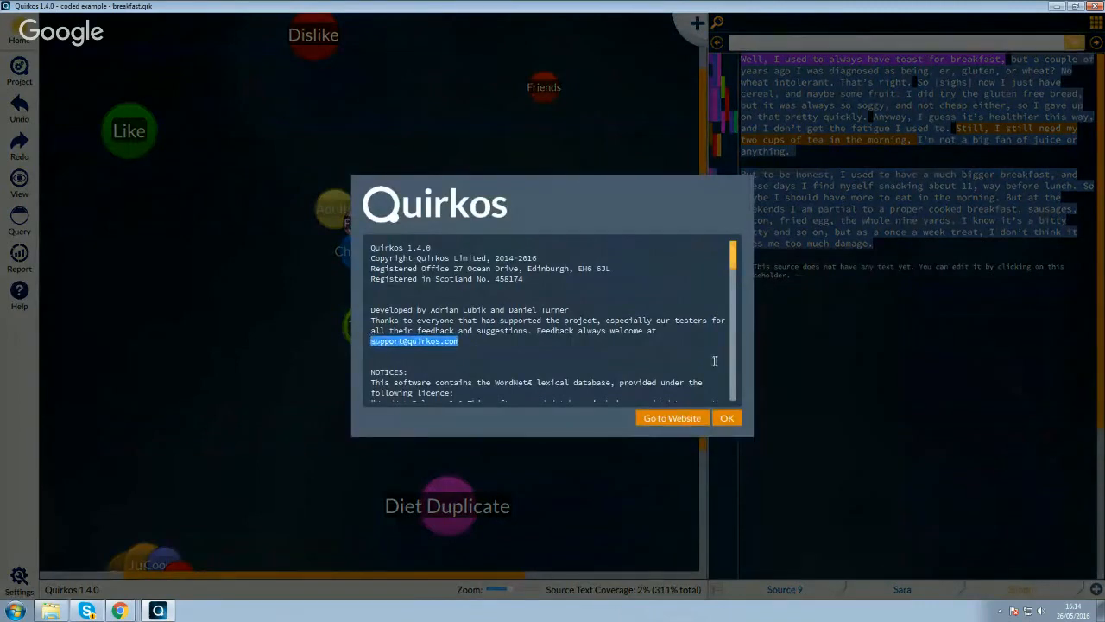
{"action": "left_click", "coordinate": [732, 418]}
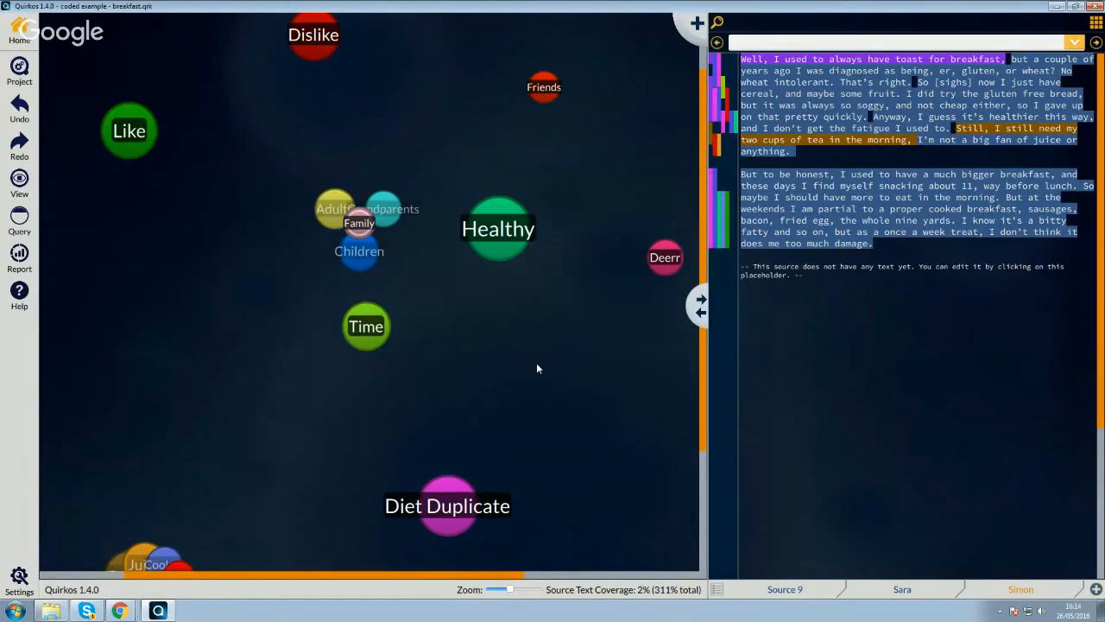
- Open the online Quirkos manual maximized and check the version and date on its title page
{"action": "left_click", "coordinate": [19, 294]}
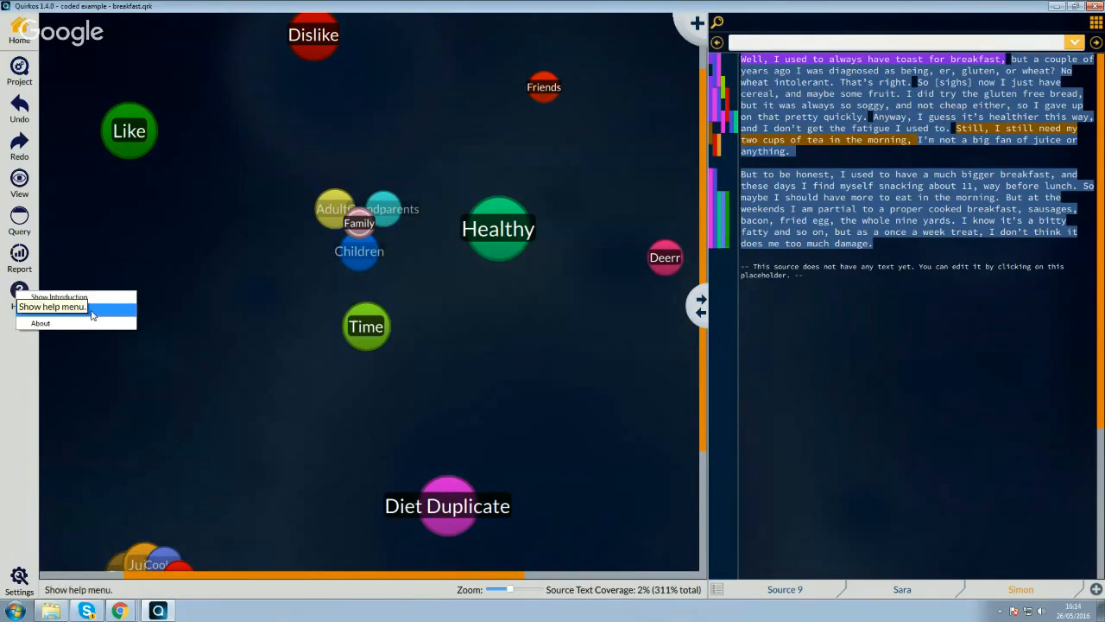
{"action": "left_click", "coordinate": [92, 310]}
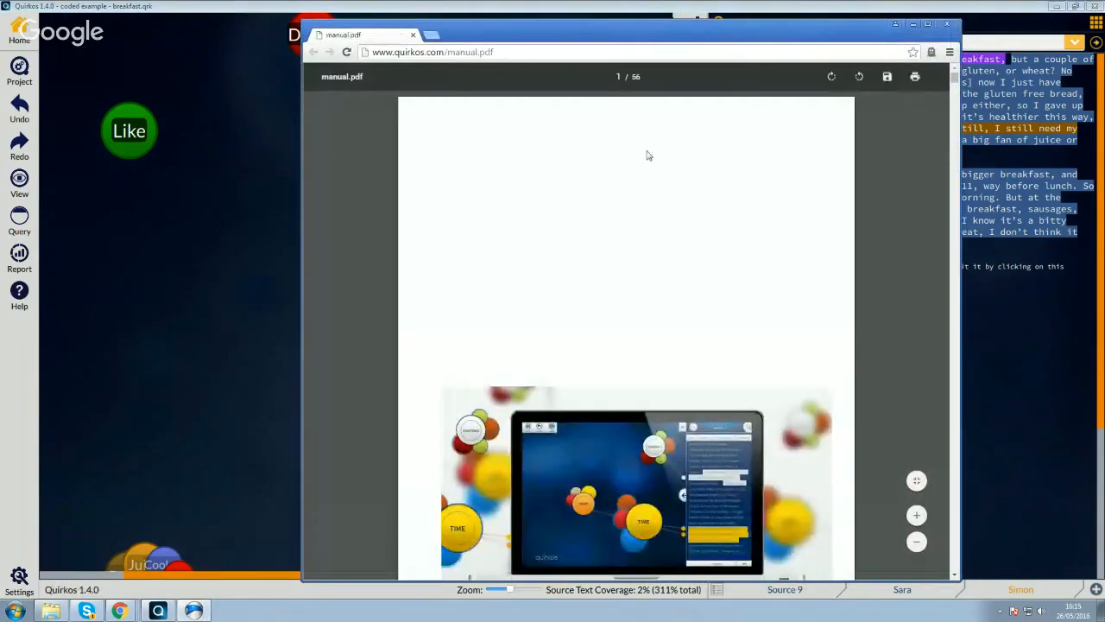
{"action": "double_click", "coordinate": [622, 34]}
{"action": "scroll", "coordinate": [700, 292], "scroll_direction": "down", "scroll_amount": 4}
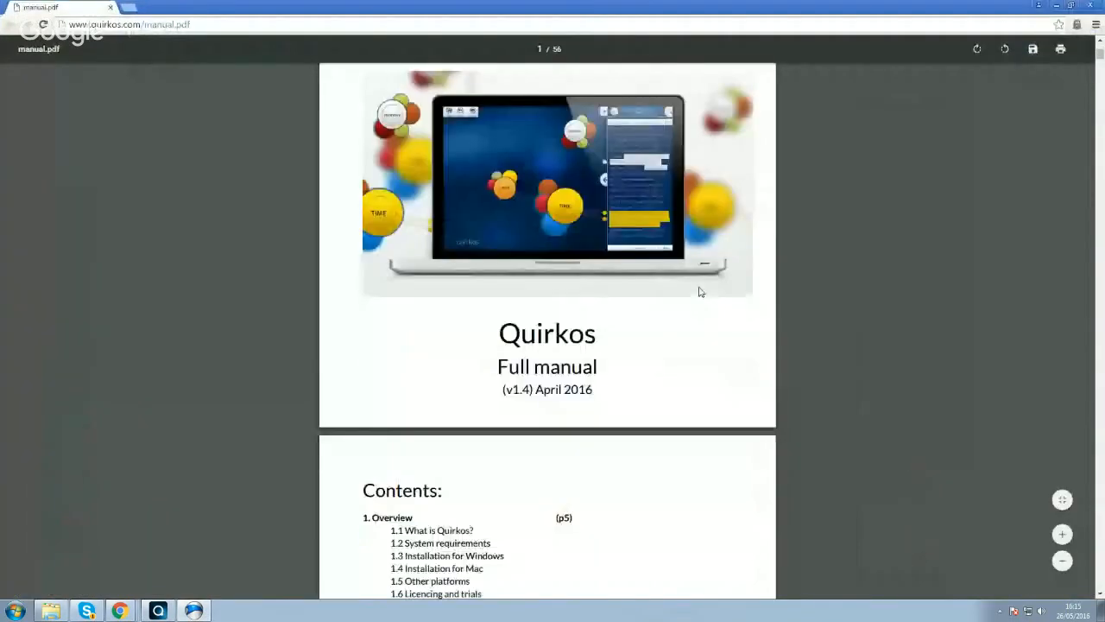
{"action": "scroll", "coordinate": [700, 292], "scroll_direction": "up", "scroll_amount": 3}
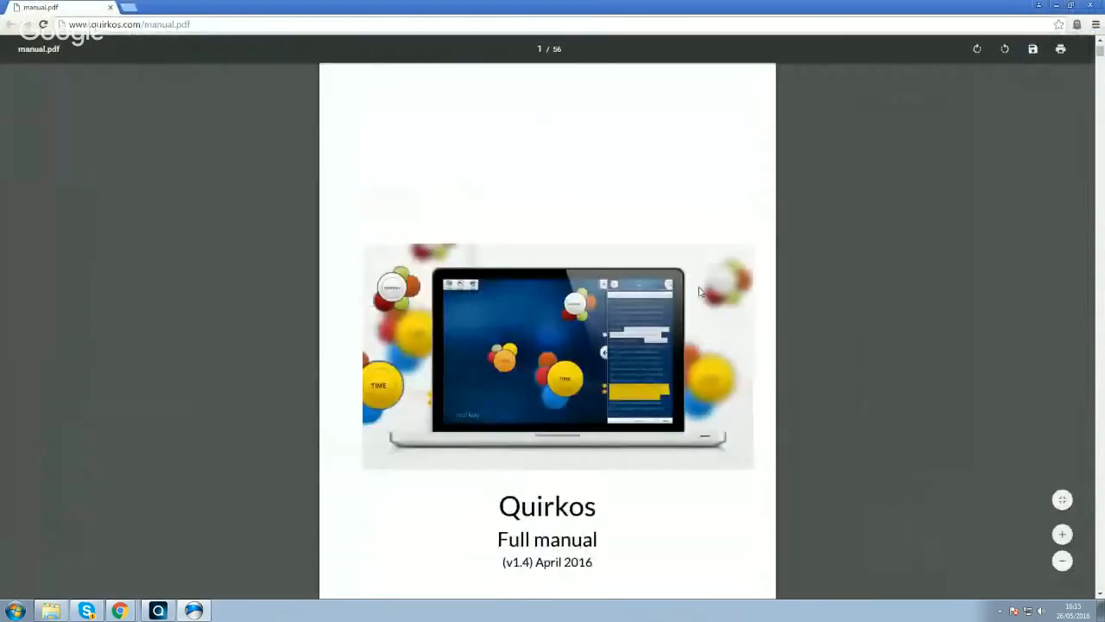
{"action": "scroll", "coordinate": [699, 286], "scroll_direction": "down", "scroll_amount": 1}
{"action": "left_click_drag", "start_coordinate": [500, 453], "coordinate": [623, 447]}
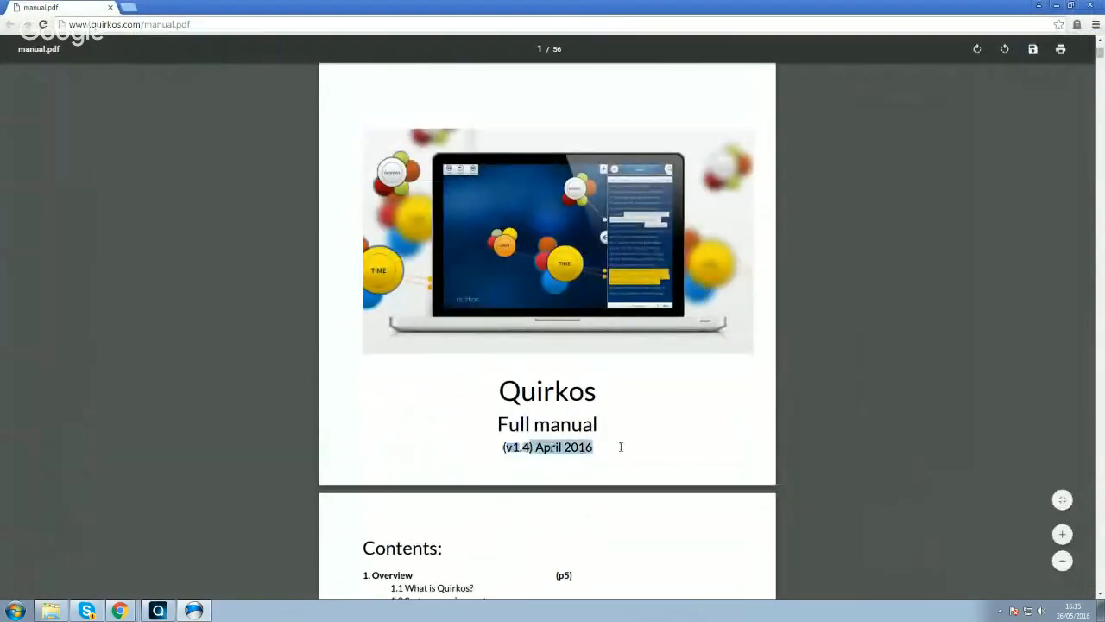
{"action": "left_click", "coordinate": [634, 408]}
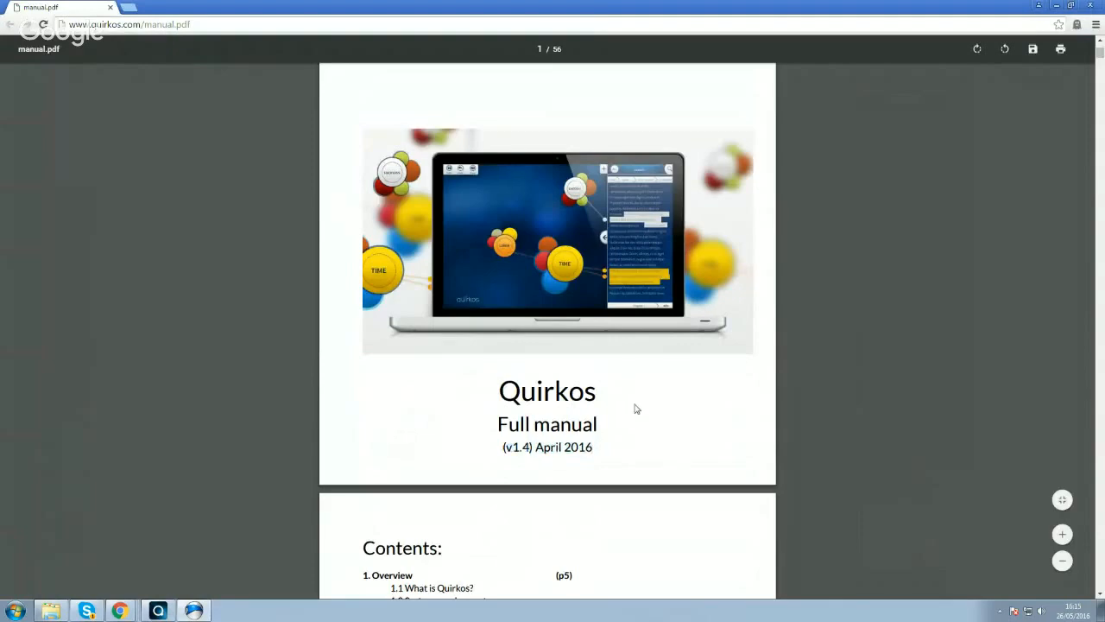
- Browse the manual's contents and its chapters up to editing properties, and return to the breakfast project
{"action": "scroll", "coordinate": [635, 409], "scroll_direction": "down", "scroll_amount": 3}
{"action": "scroll", "coordinate": [636, 409], "scroll_direction": "down", "scroll_amount": 2}
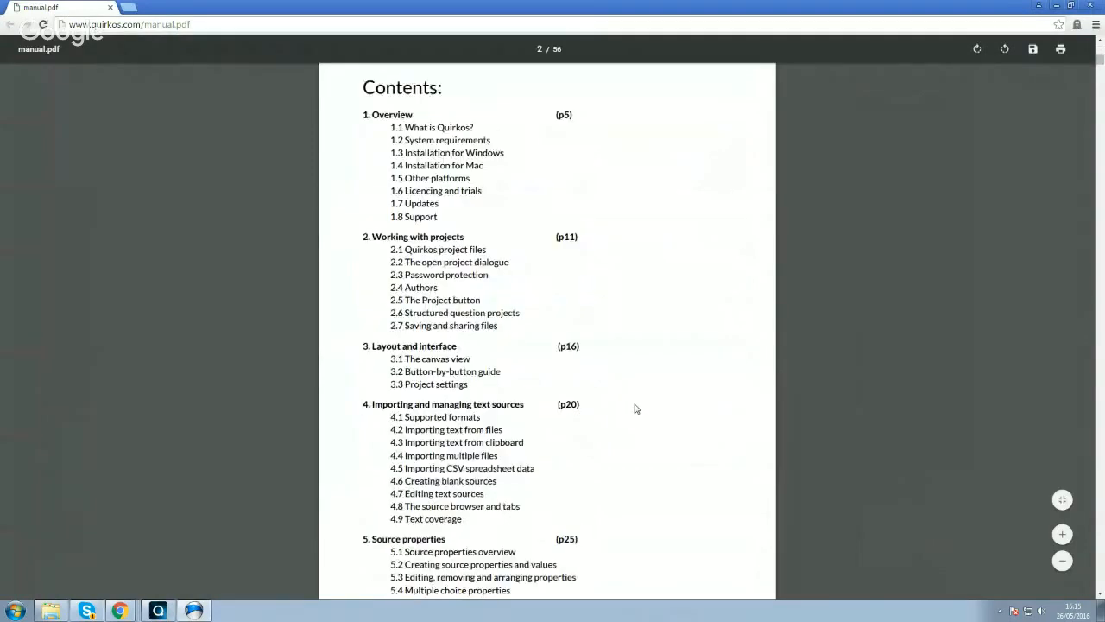
{"action": "scroll", "coordinate": [635, 407], "scroll_direction": "down", "scroll_amount": 9}
{"action": "left_click_drag", "start_coordinate": [1099, 80], "coordinate": [1101, 205]}
{"action": "scroll", "coordinate": [949, 336], "scroll_direction": "down", "scroll_amount": 5}
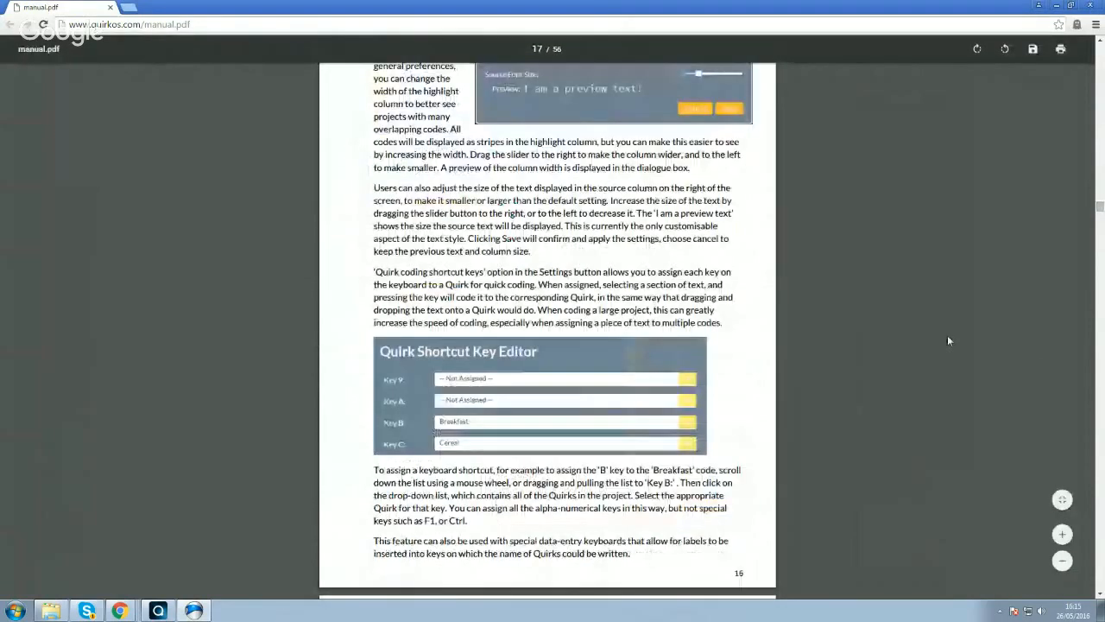
{"action": "left_click_drag", "start_coordinate": [1100, 206], "coordinate": [1101, 229]}
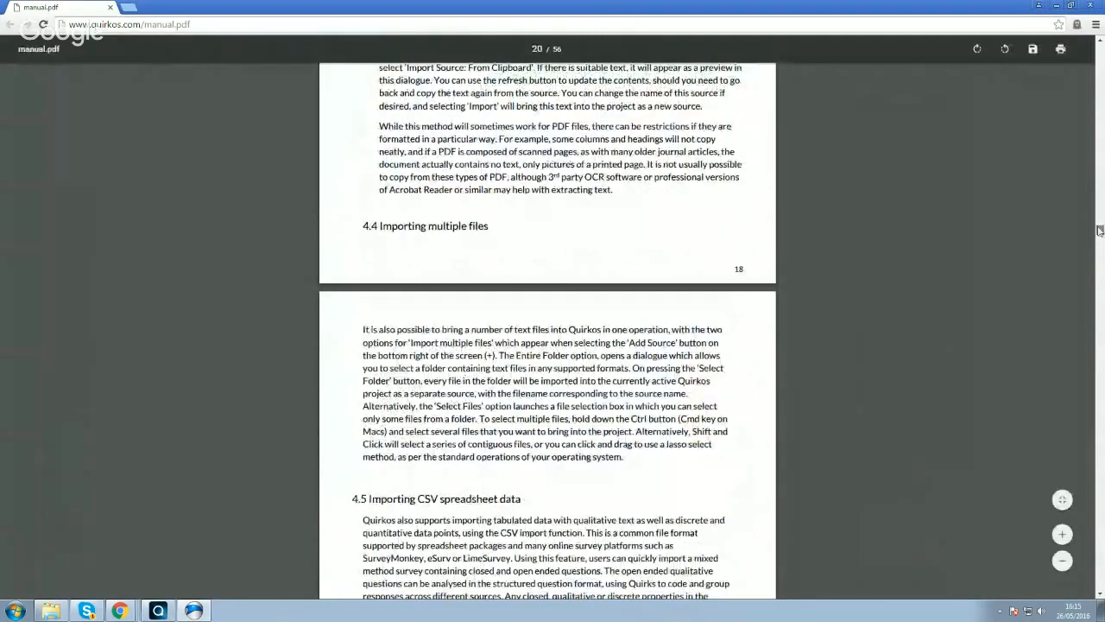
{"action": "left_click_drag", "start_coordinate": [1101, 230], "coordinate": [1100, 282]}
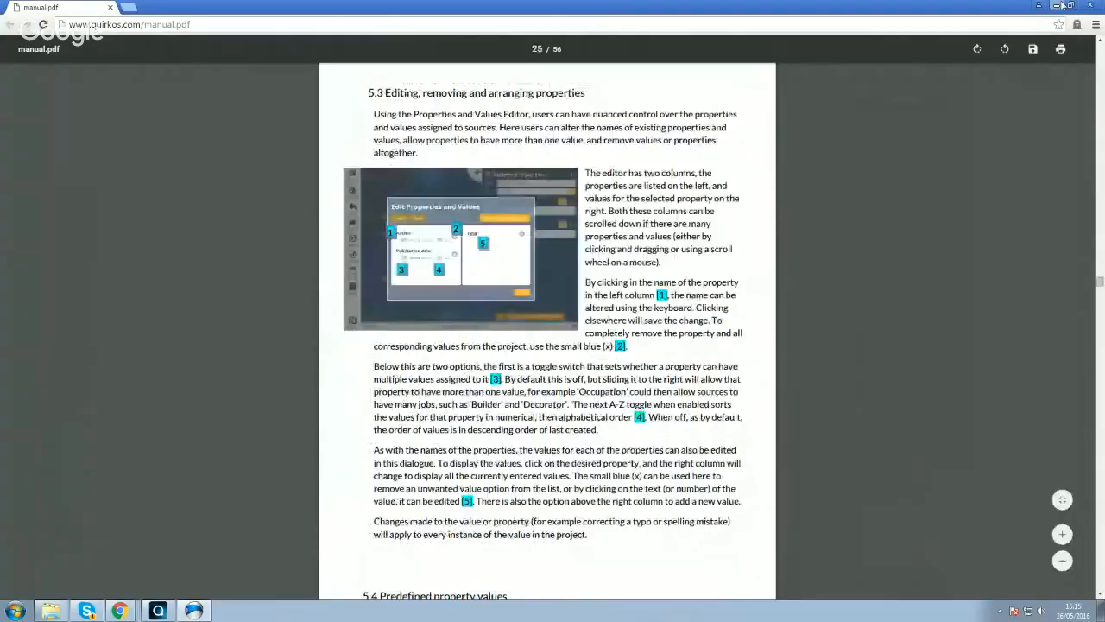
{"action": "left_click", "coordinate": [1060, 5]}
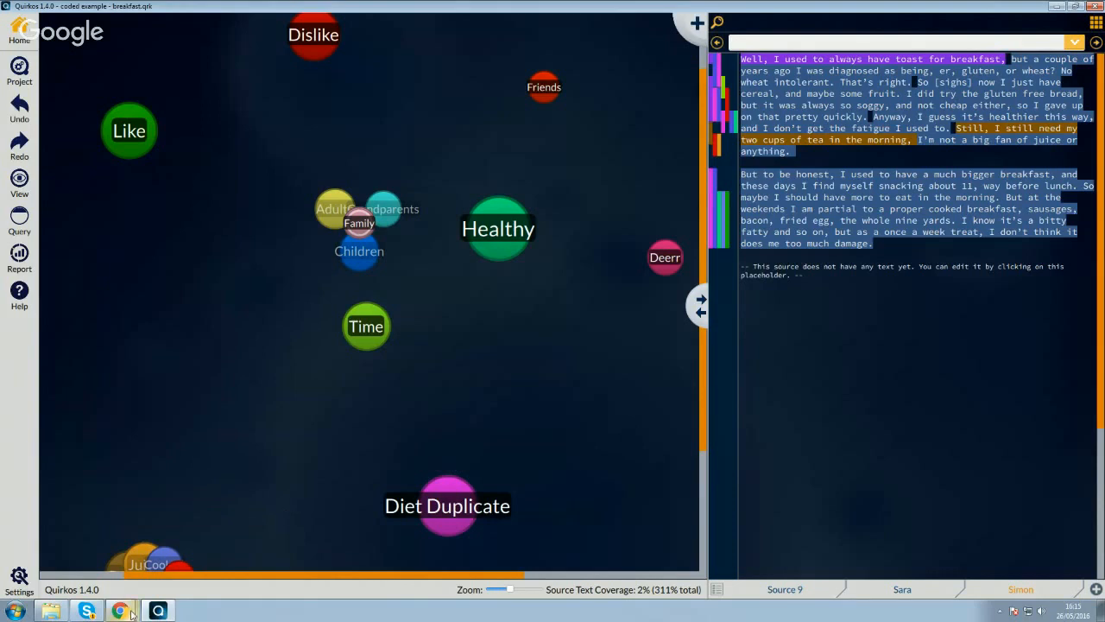
- Switch to the Google Hangouts broadcast window in Chrome
{"action": "mouse_move", "coordinate": [129, 612]}
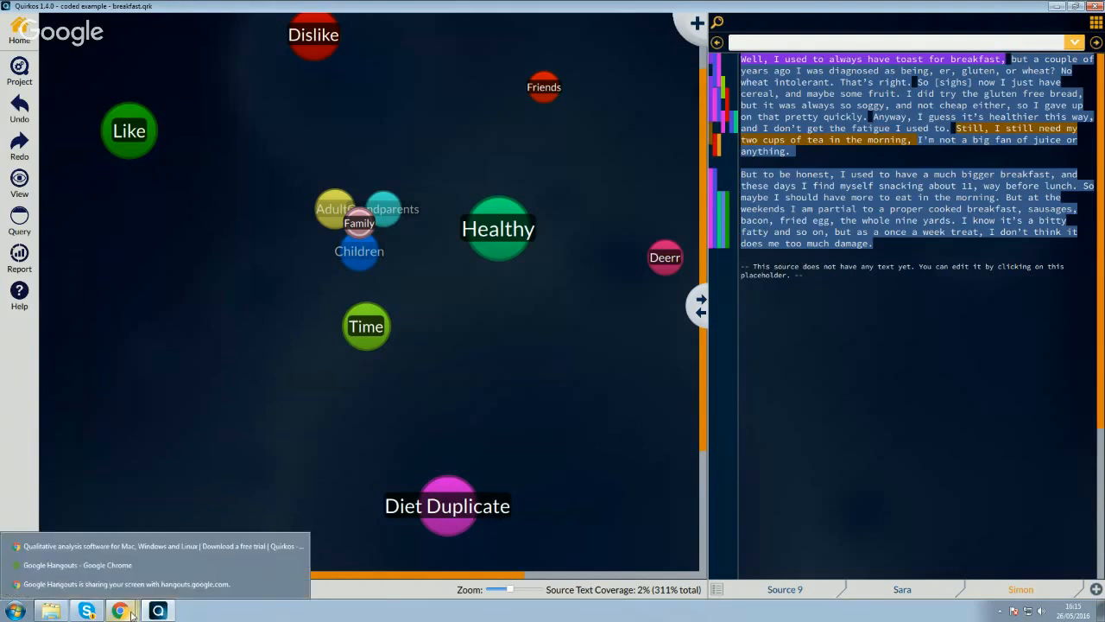
{"action": "left_click", "coordinate": [124, 565]}
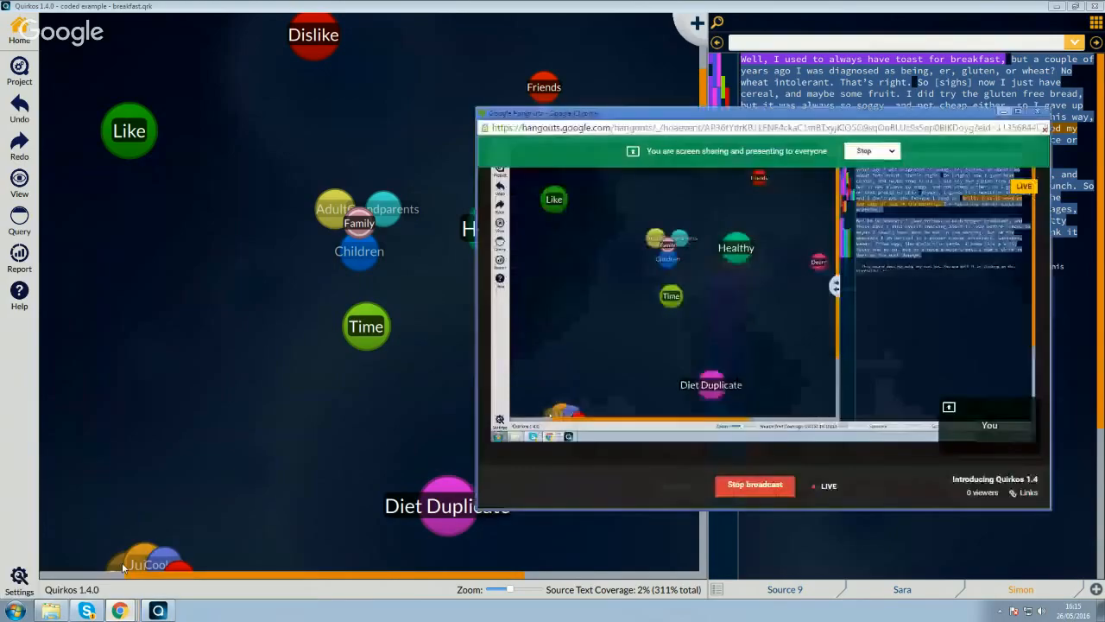